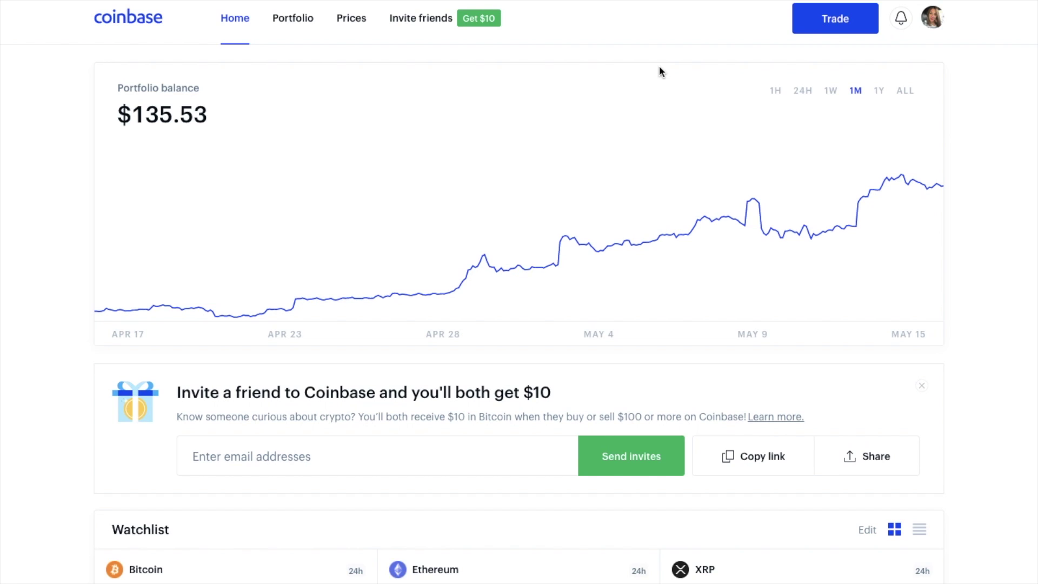
# Review the asset balances on the Portfolio page, then bring up the Trade panel.
pyautogui.click(278, 20)
pyautogui.scroll(-5, 427, 200)
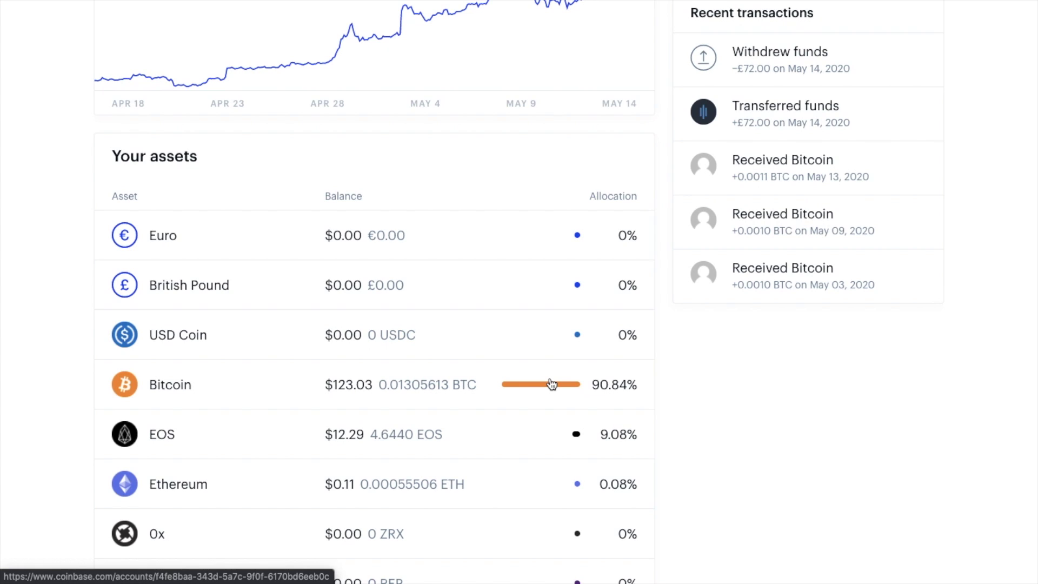
pyautogui.scroll(5, 551, 384)
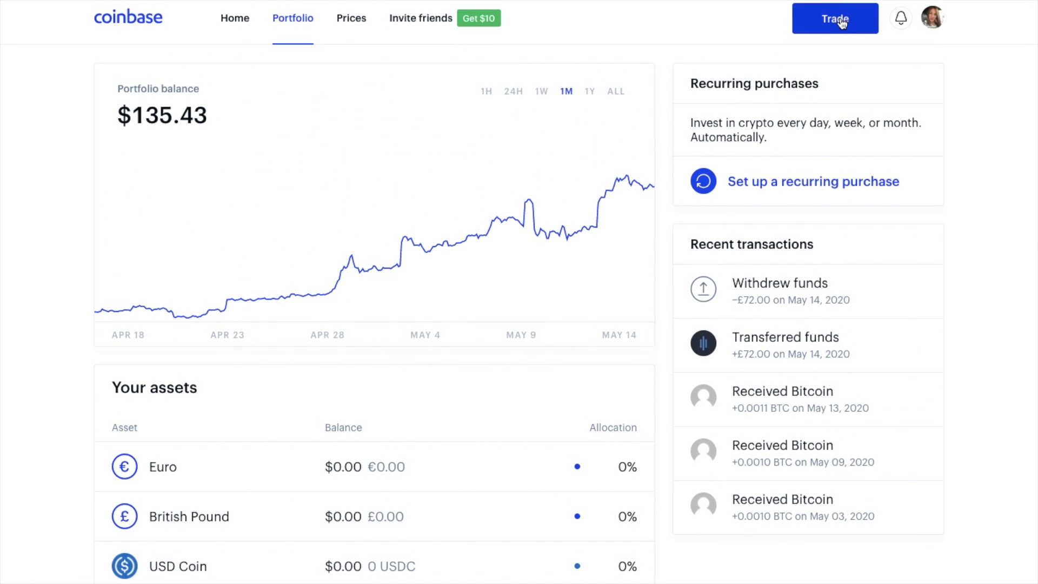
pyautogui.click(841, 22)
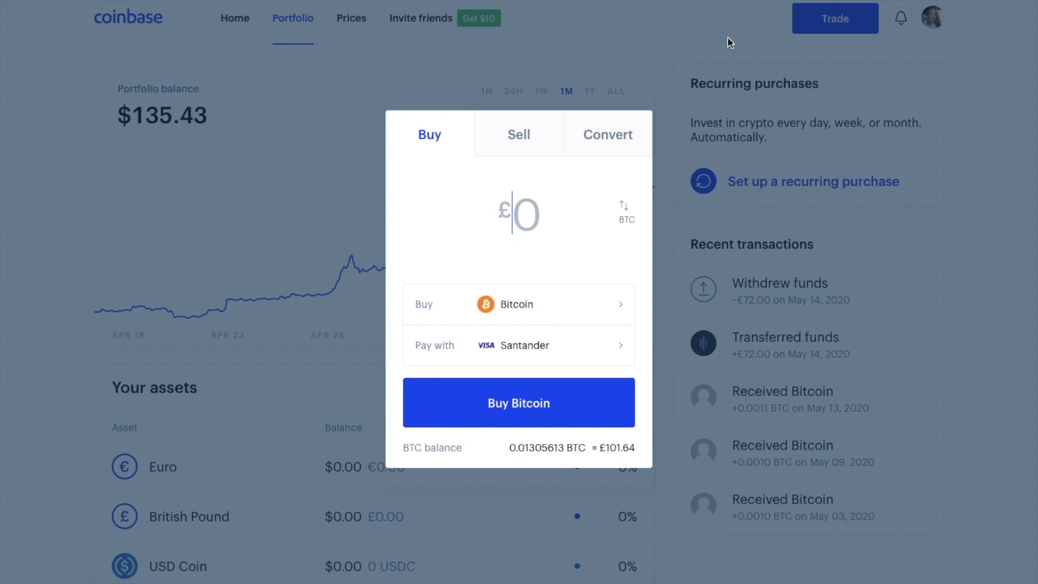
# Set up a sale of Bitcoin (0.01305613 BTC held) with proceeds deposited to the GBP Wallet.
pyautogui.click(528, 142)
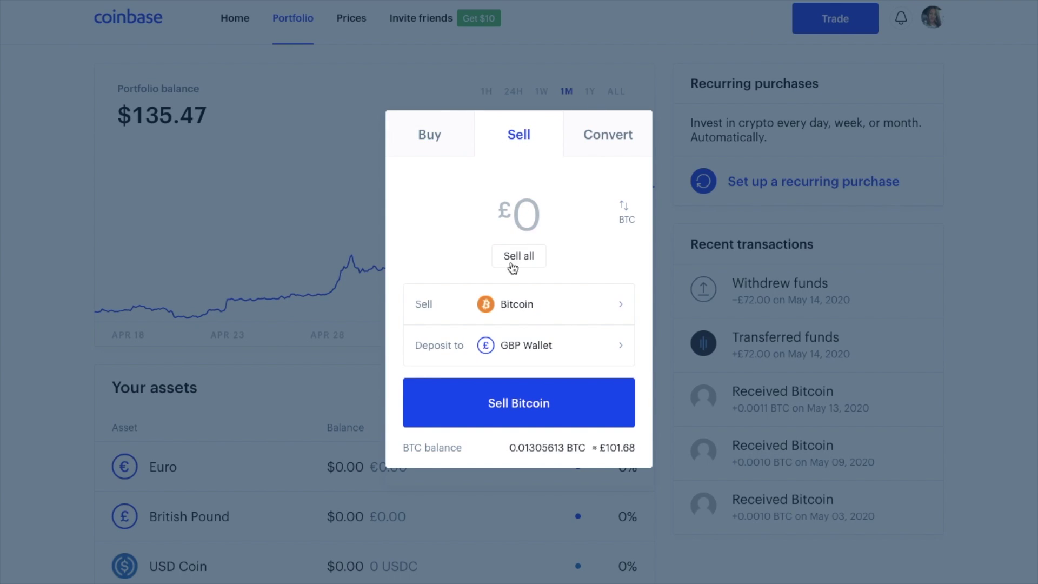
pyautogui.click(626, 310)
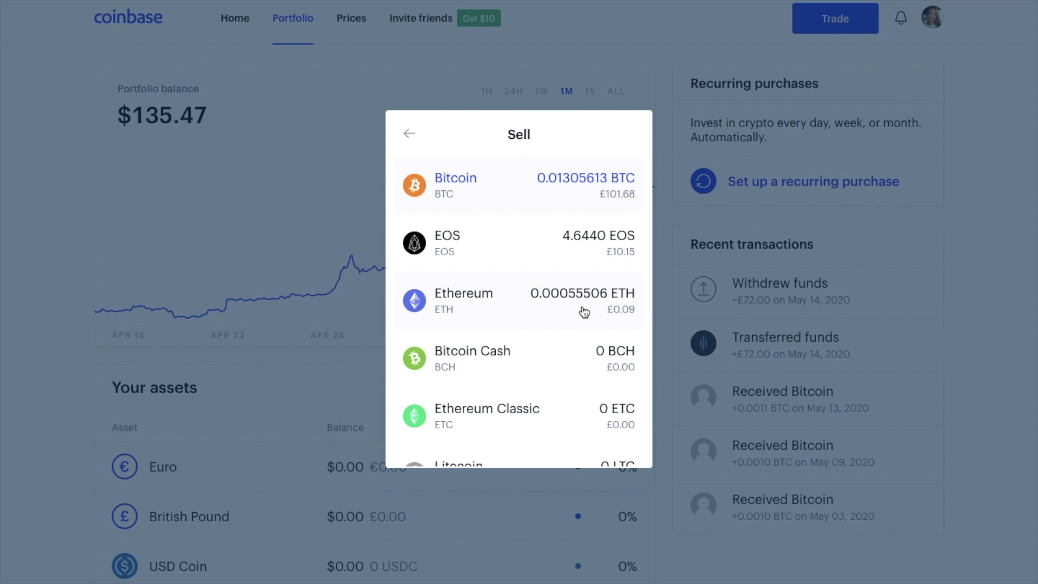
pyautogui.scroll(-9, 584, 312)
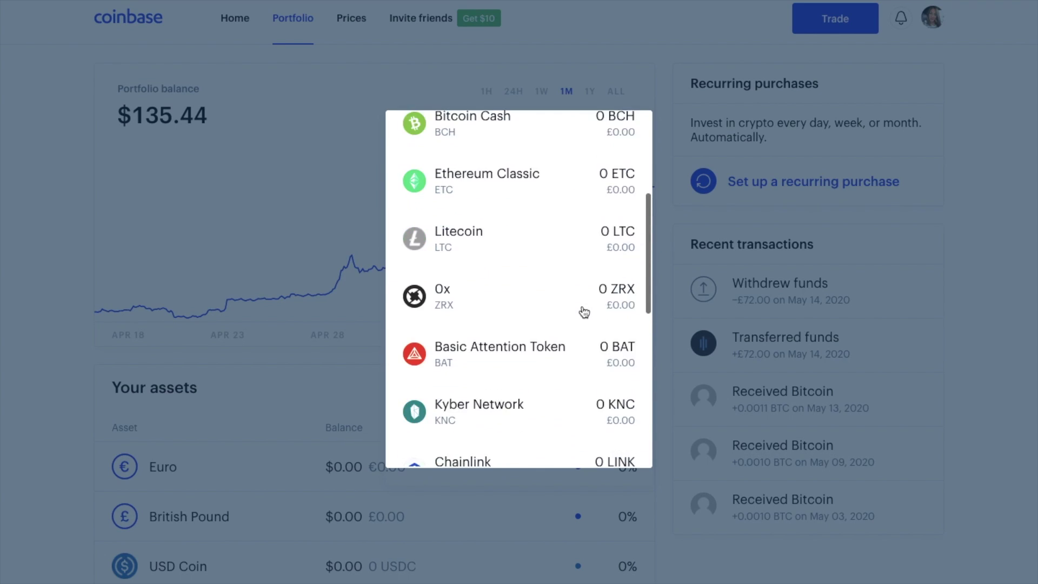
pyautogui.scroll(-4, 584, 312)
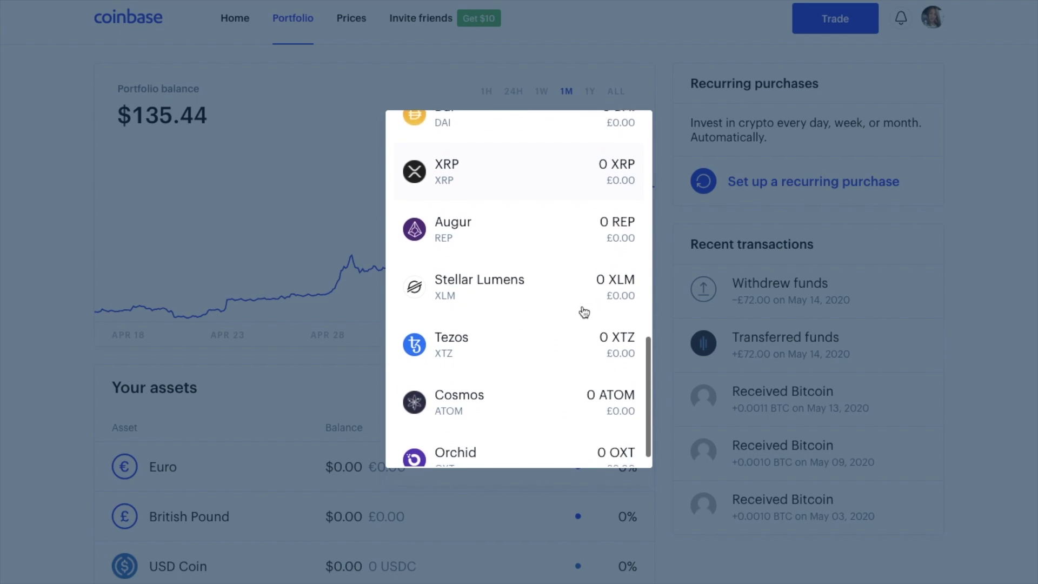
pyautogui.scroll(13, 584, 312)
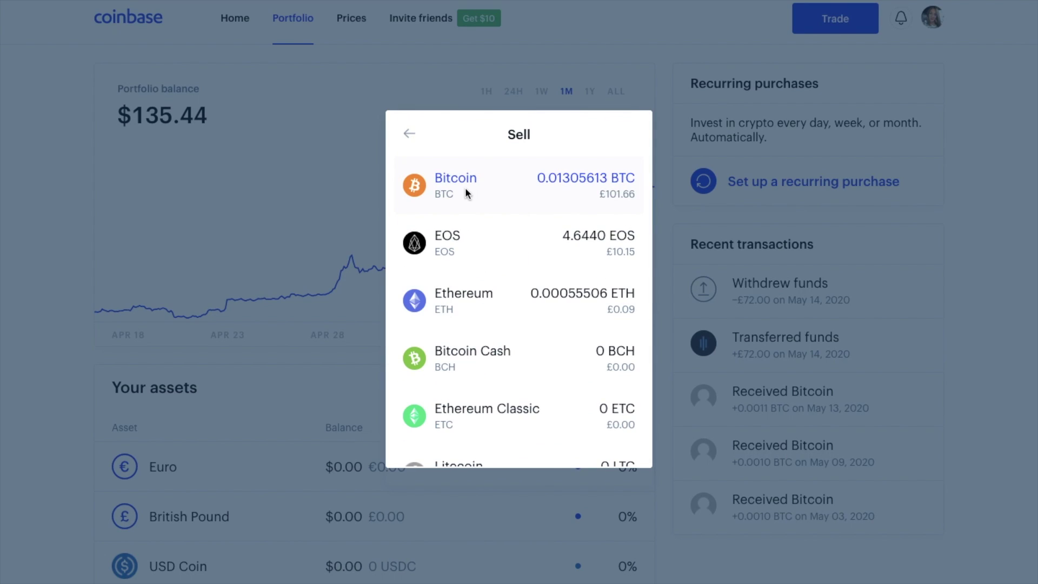
pyautogui.click(493, 186)
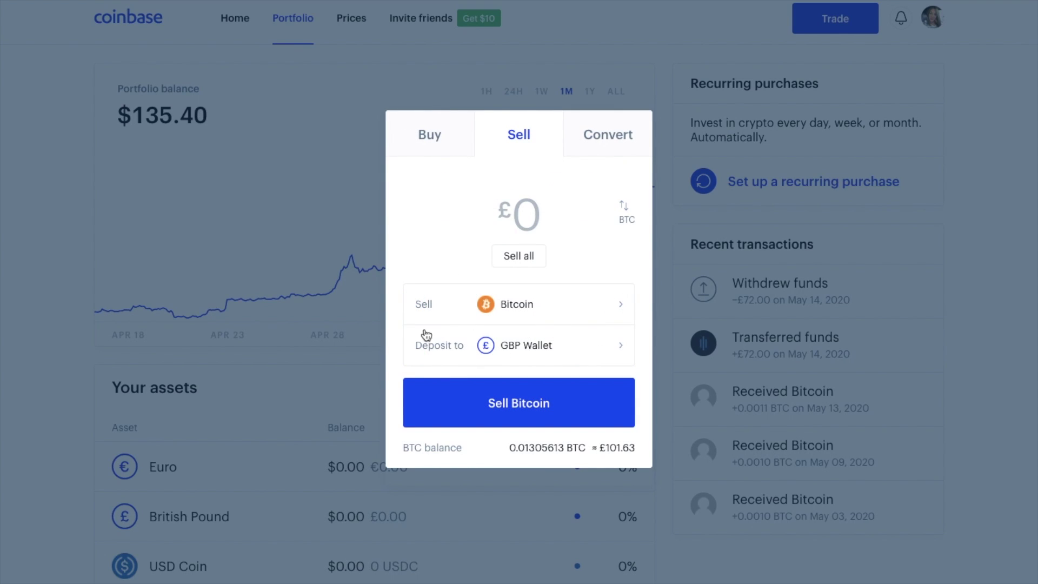
pyautogui.click(615, 345)
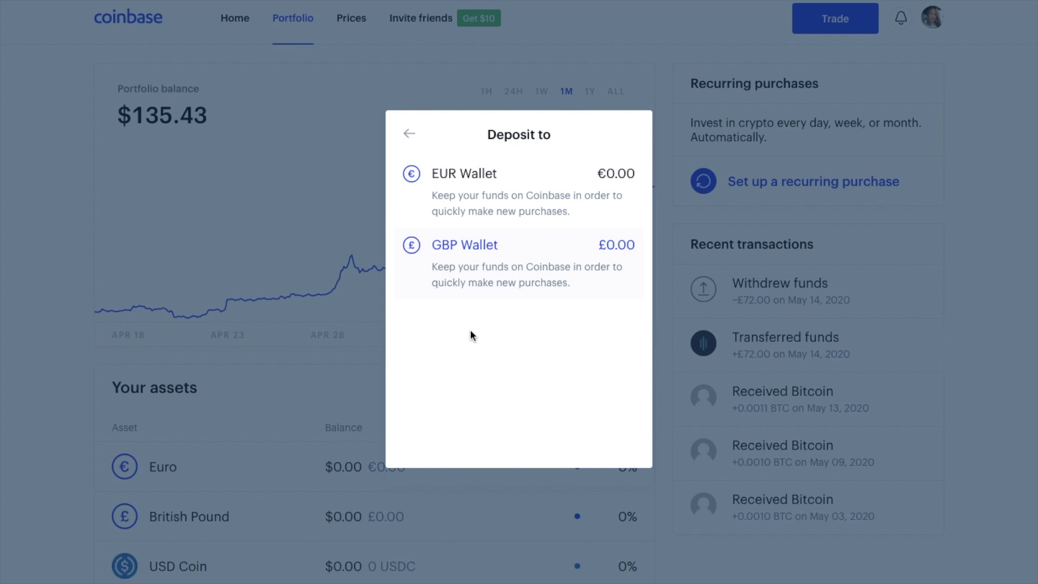
pyautogui.click(462, 260)
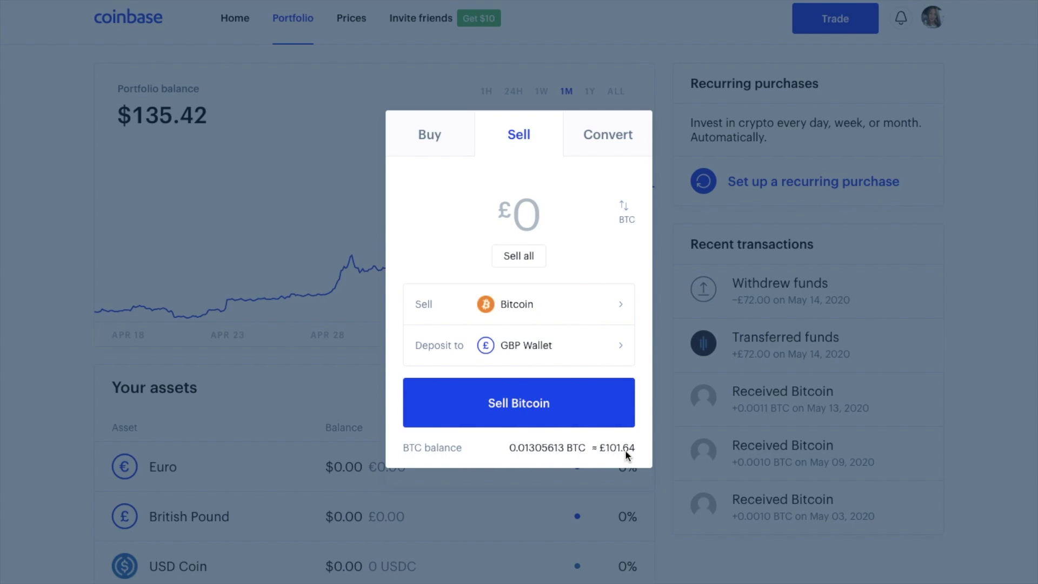
# Enter a £20 Bitcoin sale, check its BTC equivalent, and preview the order.
pyautogui.click(524, 263)
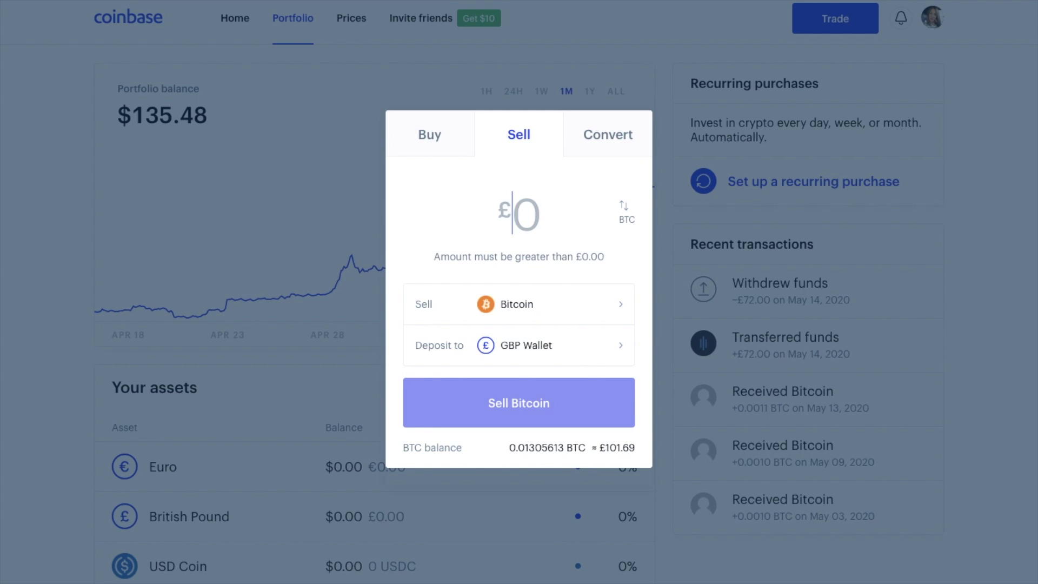
pyautogui.write('20')
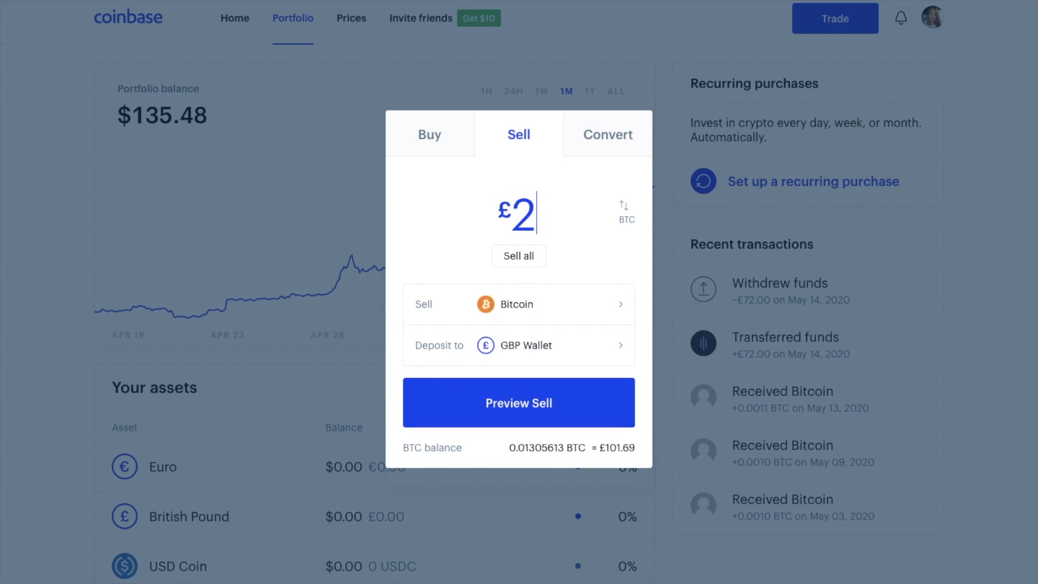
pyautogui.press('Return')
pyautogui.click(627, 215)
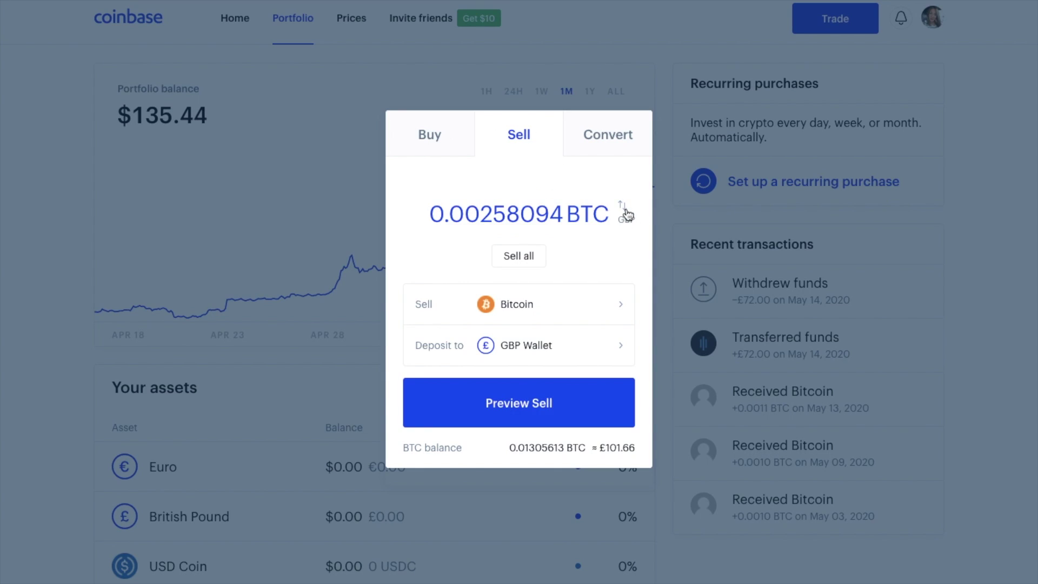
pyautogui.click(627, 215)
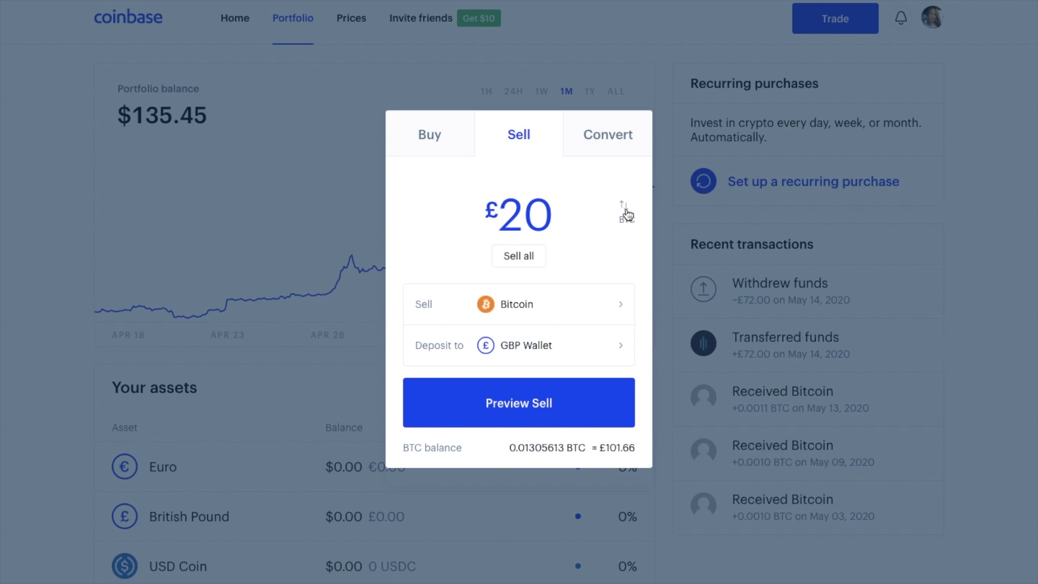
pyautogui.click(537, 409)
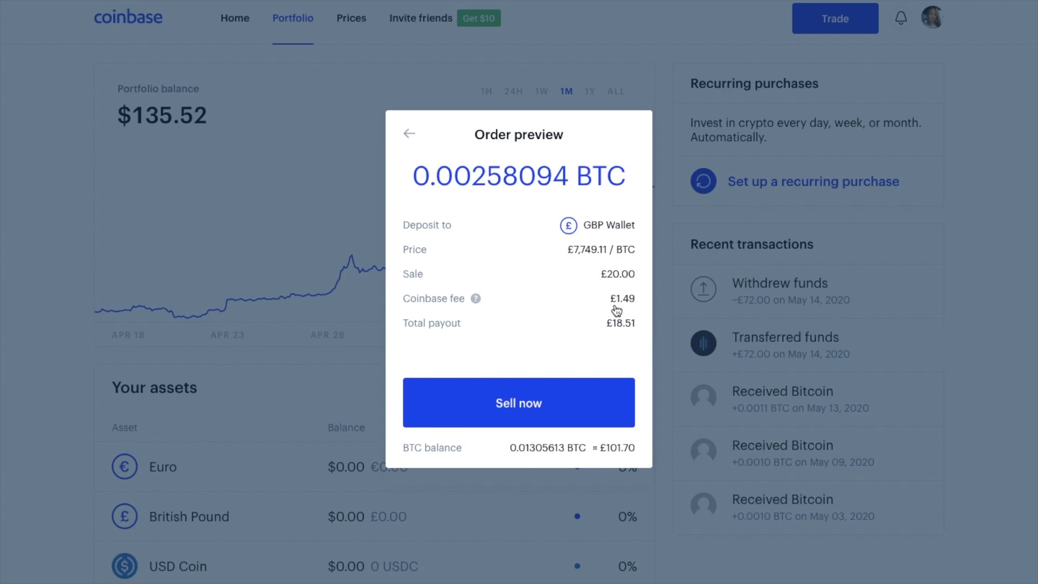
# Read the Coinbase fee explanation, then close the order preview without selling.
pyautogui.click(476, 302)
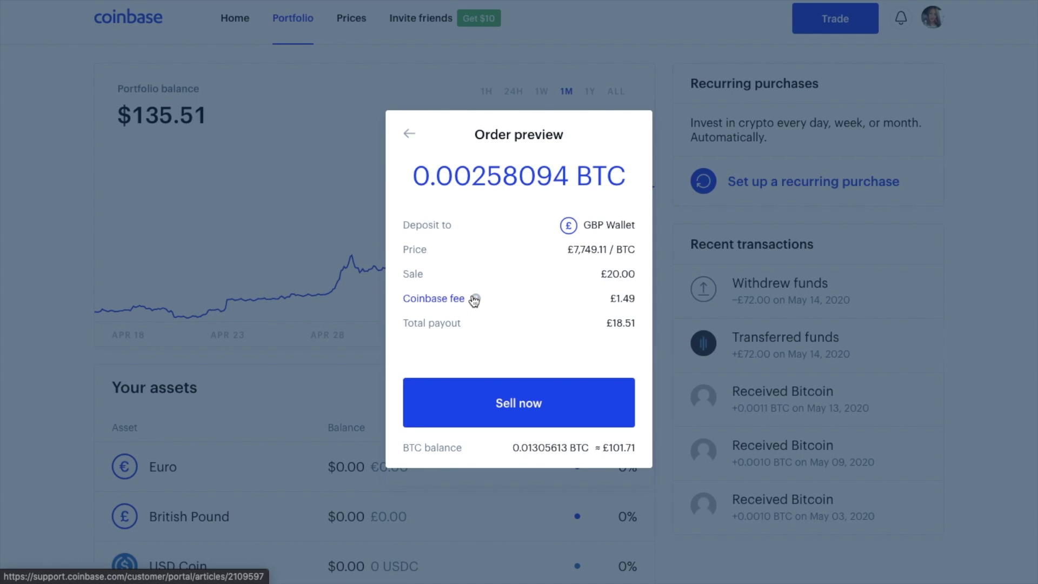
pyautogui.click(628, 52)
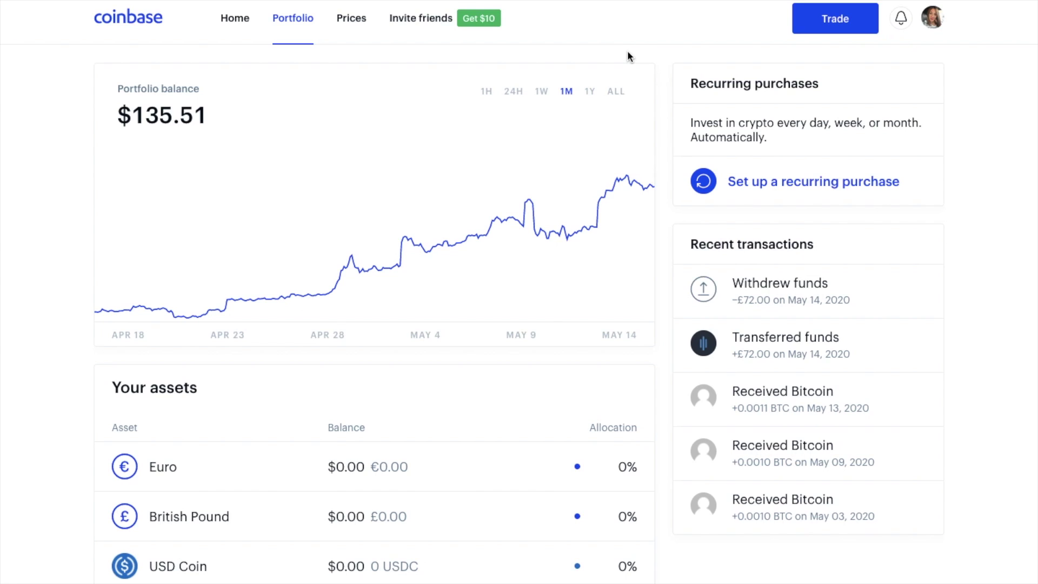
# Open the British Pound wallet from the asset list.
pyautogui.click(393, 514)
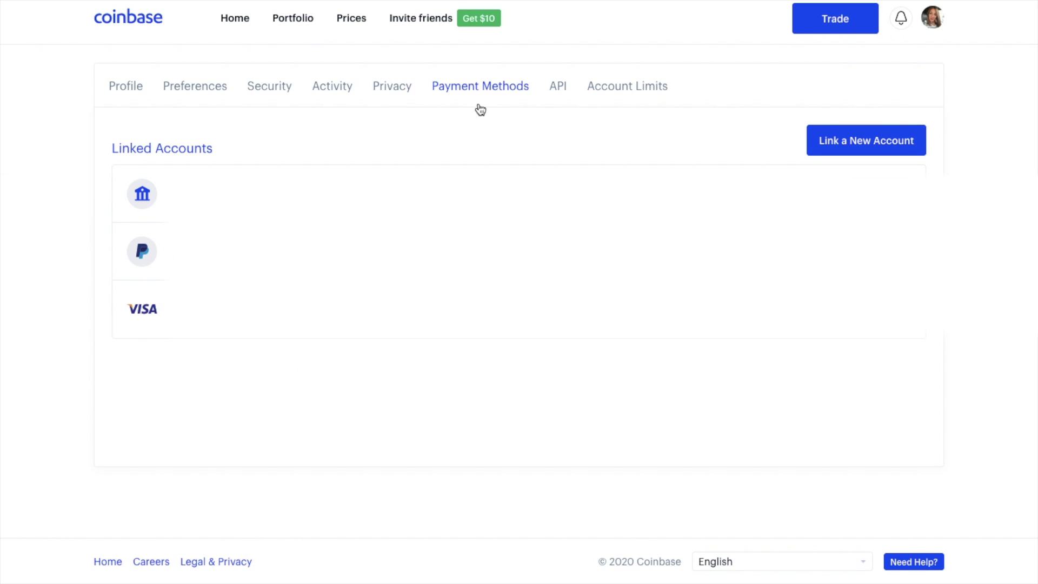
# Browse the Link a New Account options for adding a payment account.
pyautogui.click(870, 153)
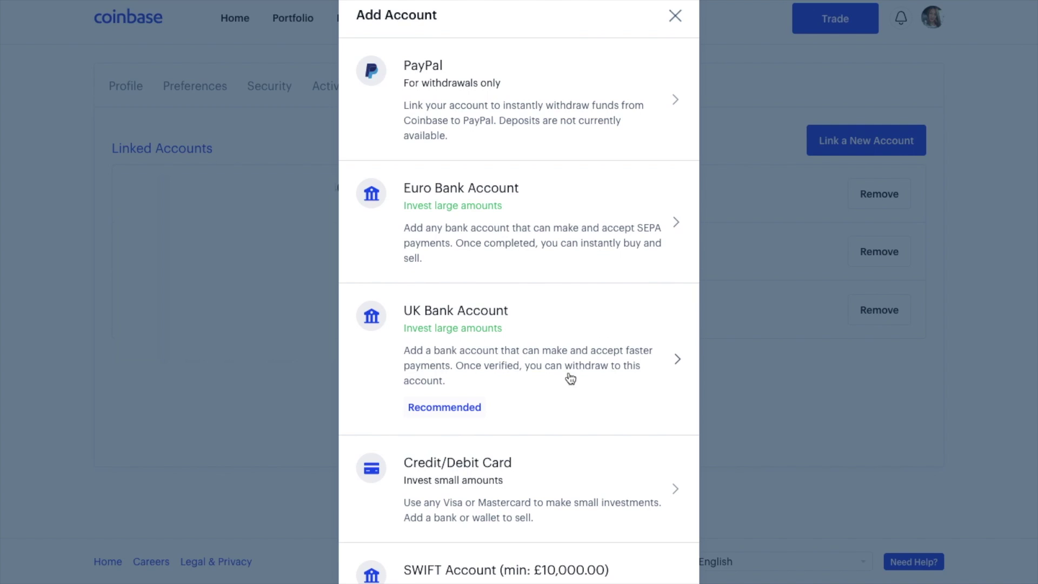
pyautogui.scroll(-2, 556, 396)
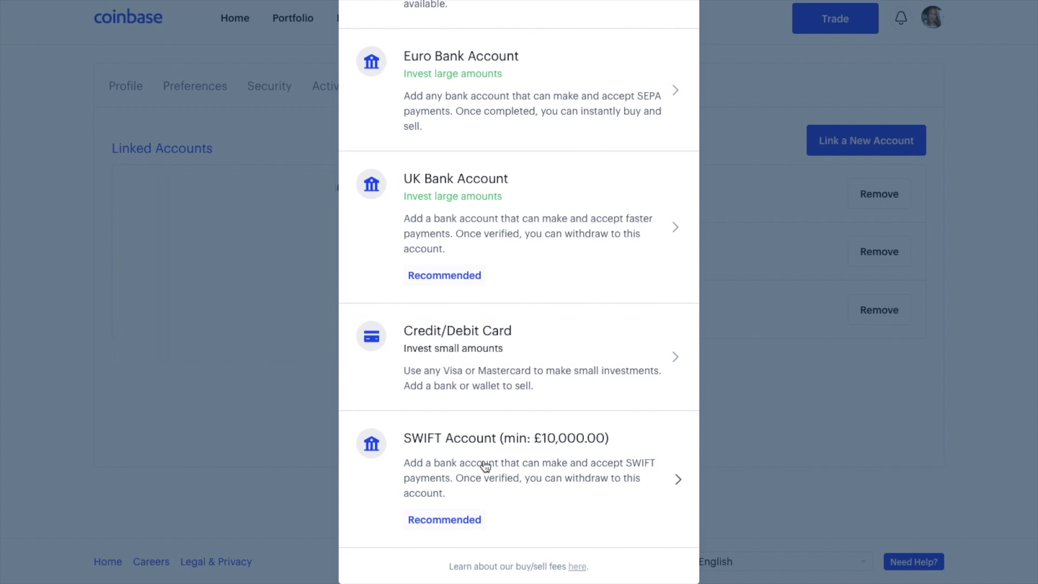
pyautogui.scroll(2, 485, 466)
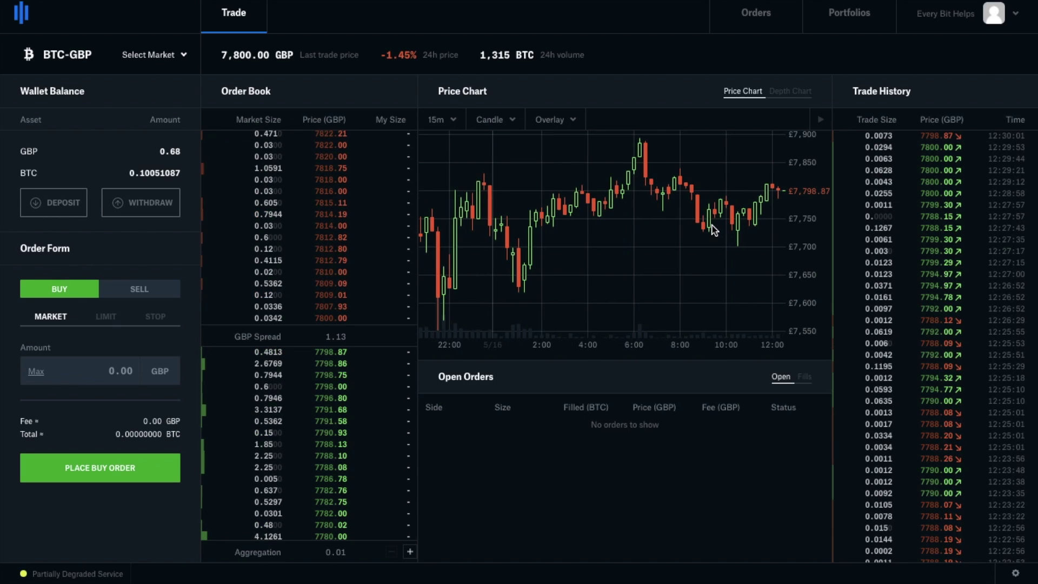
# Start a Coinbase Pro deposit and choose BTC as the asset to deposit.
pyautogui.click(53, 203)
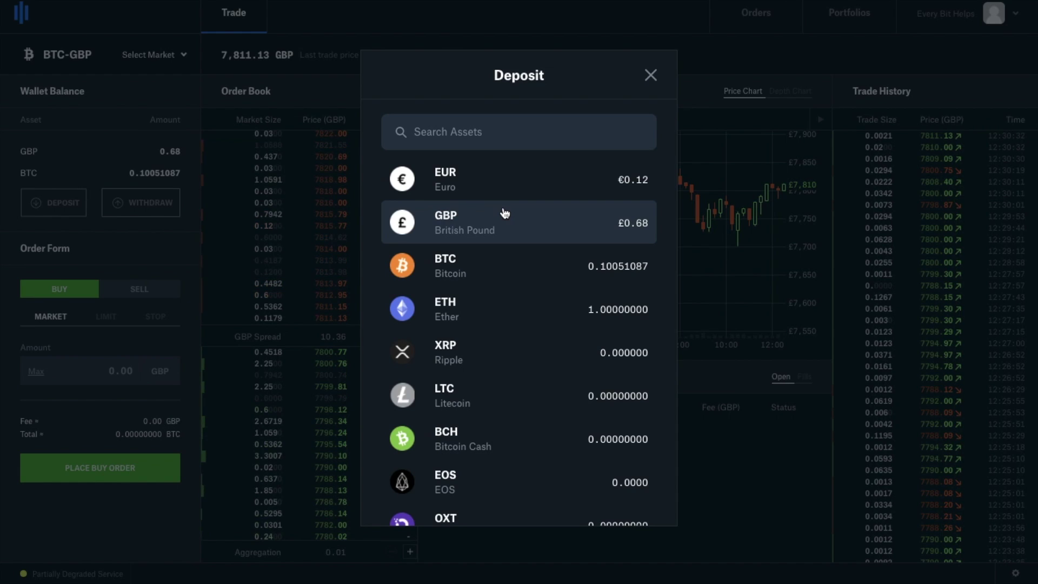
pyautogui.scroll(-1, 496, 322)
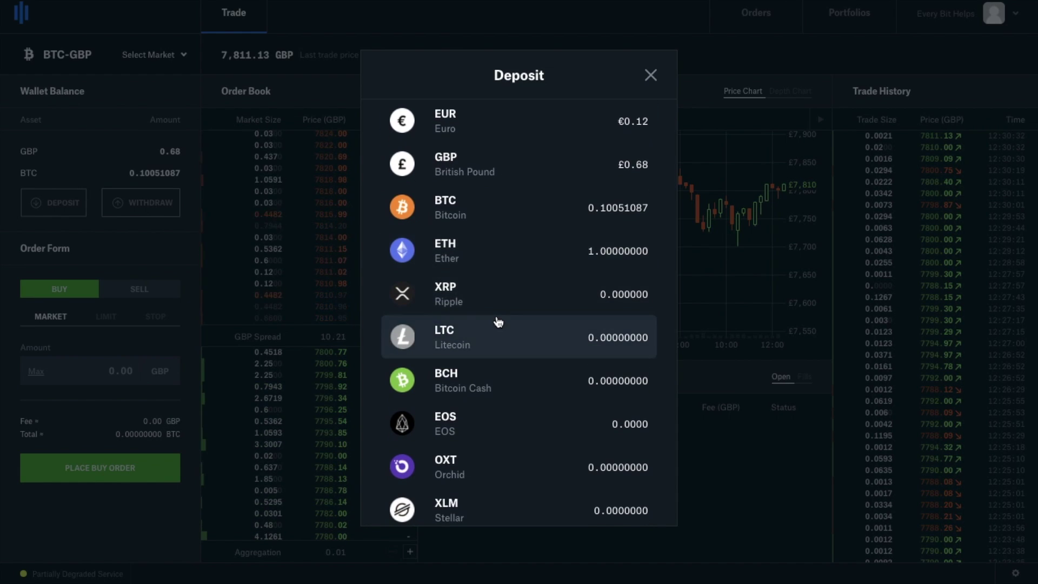
pyautogui.scroll(1, 493, 270)
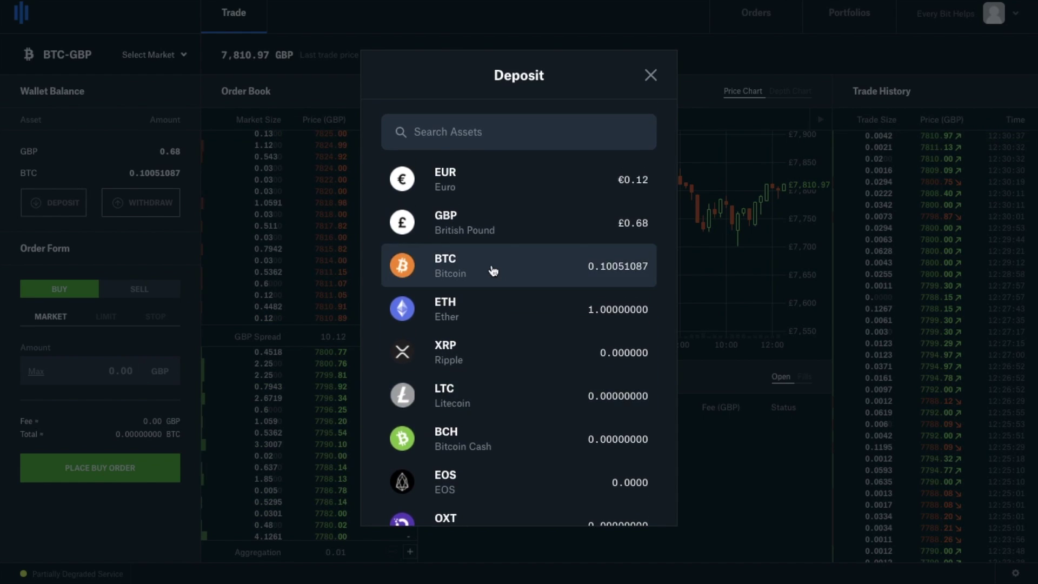
pyautogui.click(493, 271)
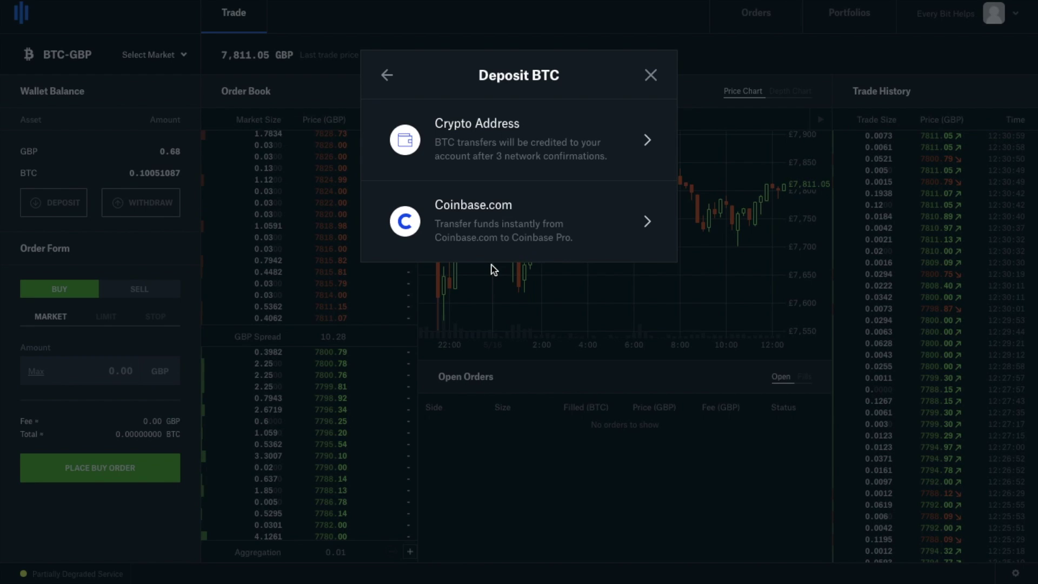
# Deposit 0.0026 BTC from Coinbase.com into the Default Portfolio and dismiss the confirmation.
pyautogui.click(489, 234)
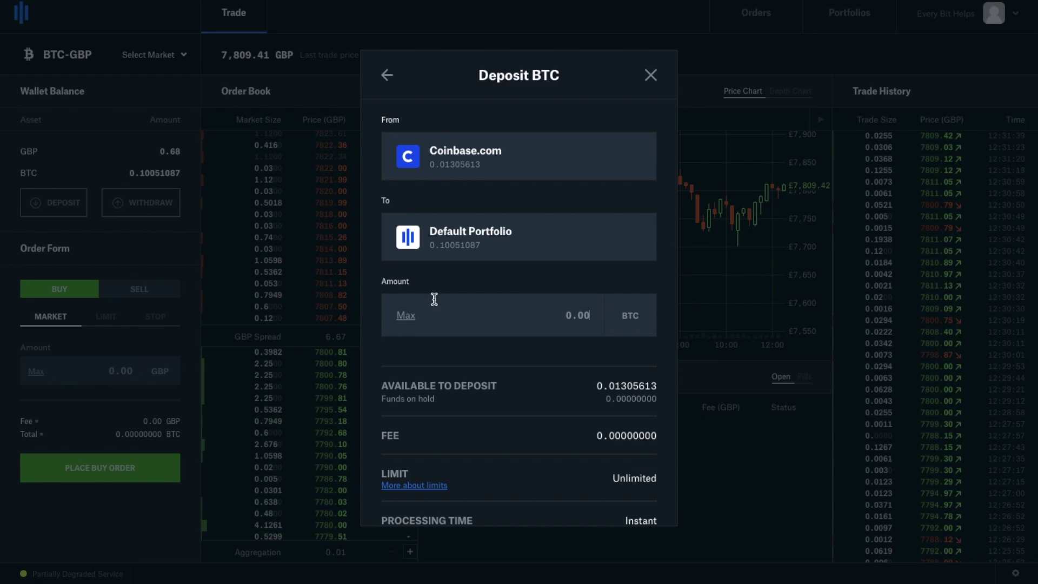
pyautogui.write('0.0026')
pyautogui.scroll(-3, 606, 424)
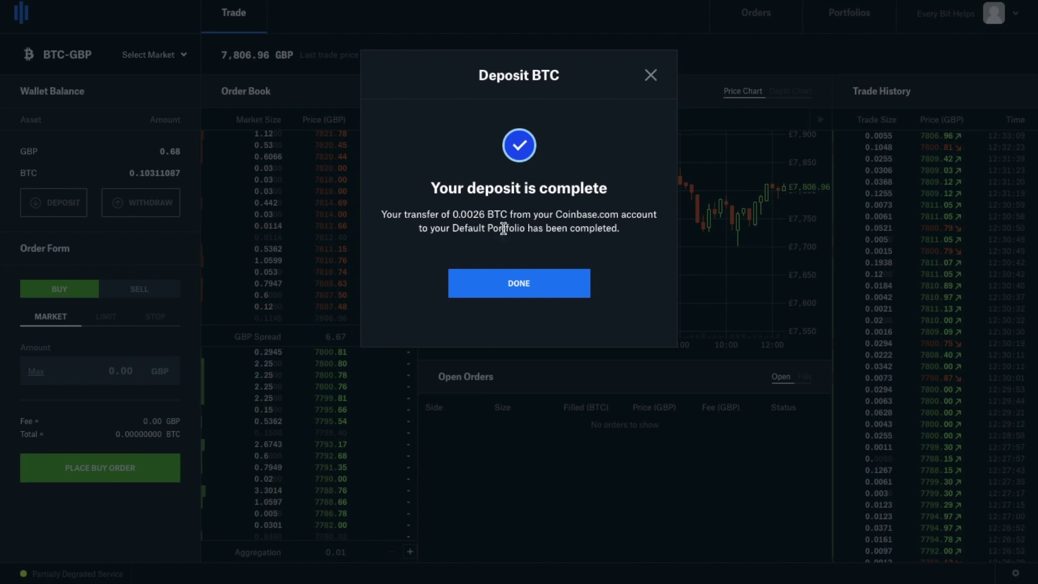
pyautogui.click(502, 282)
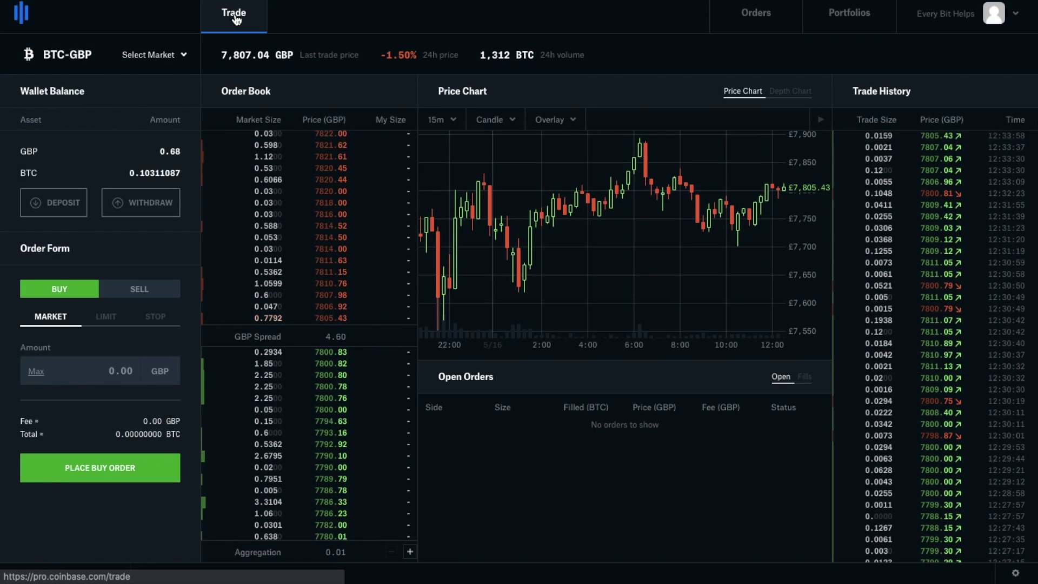
pyautogui.click(863, 29)
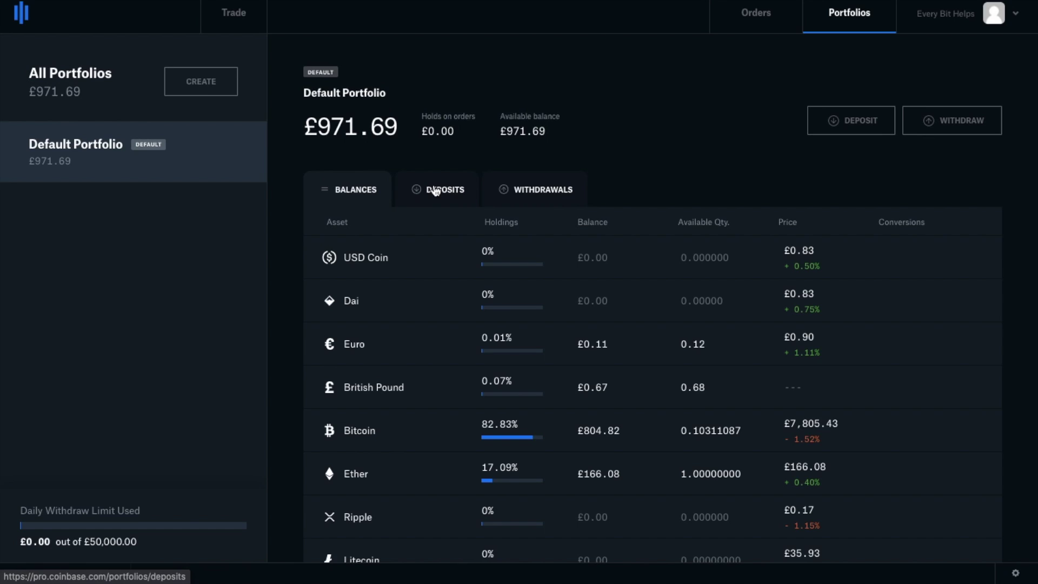
pyautogui.click(436, 190)
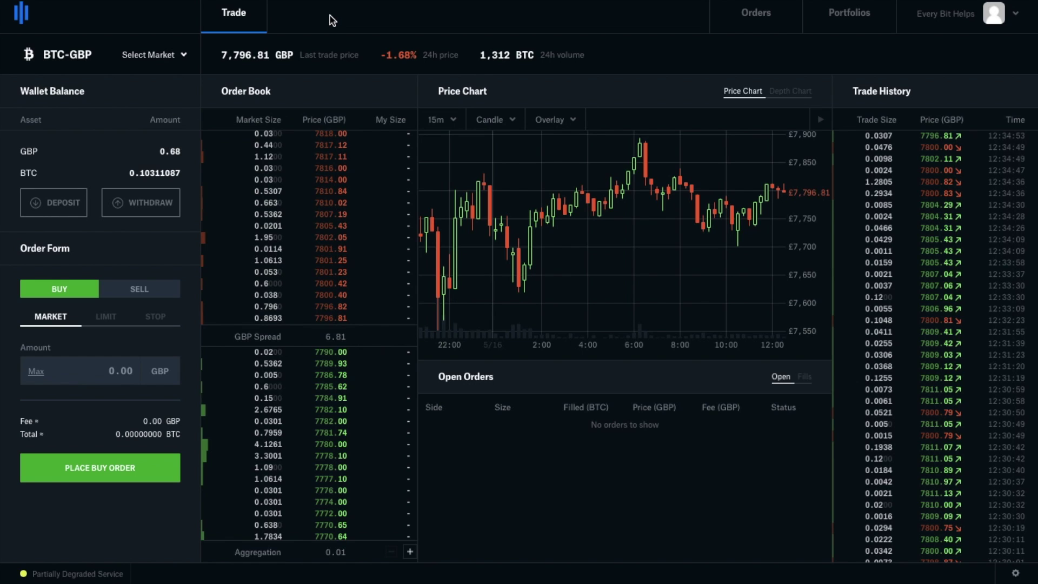
pyautogui.click(185, 56)
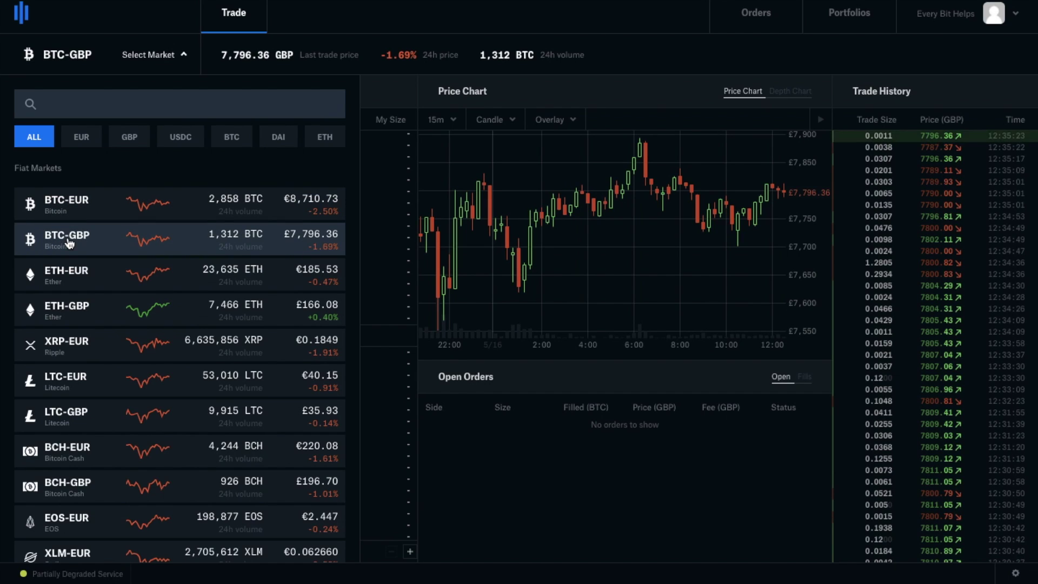
pyautogui.scroll(-5, 69, 243)
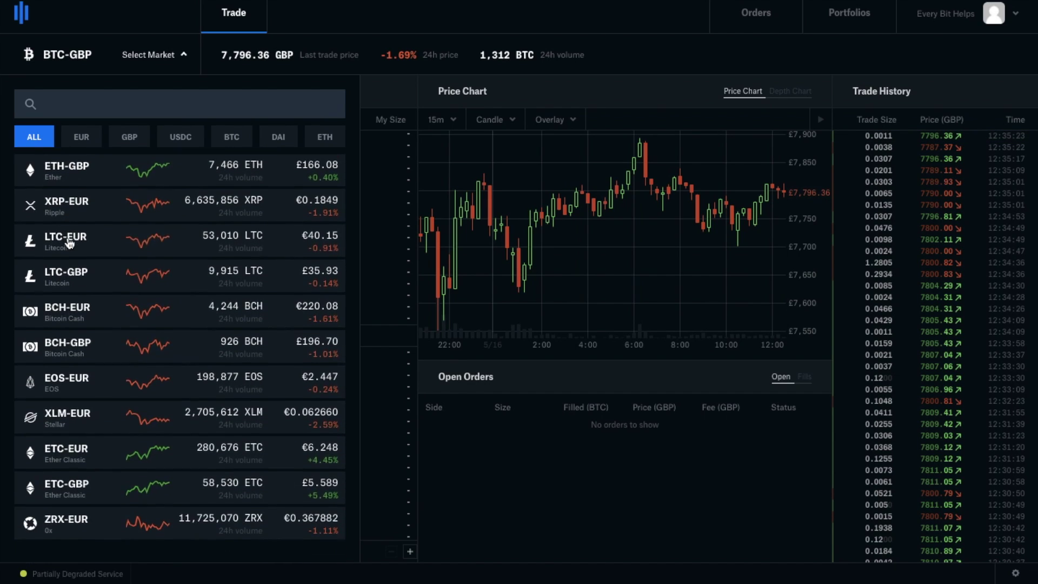
pyautogui.scroll(-5, 69, 243)
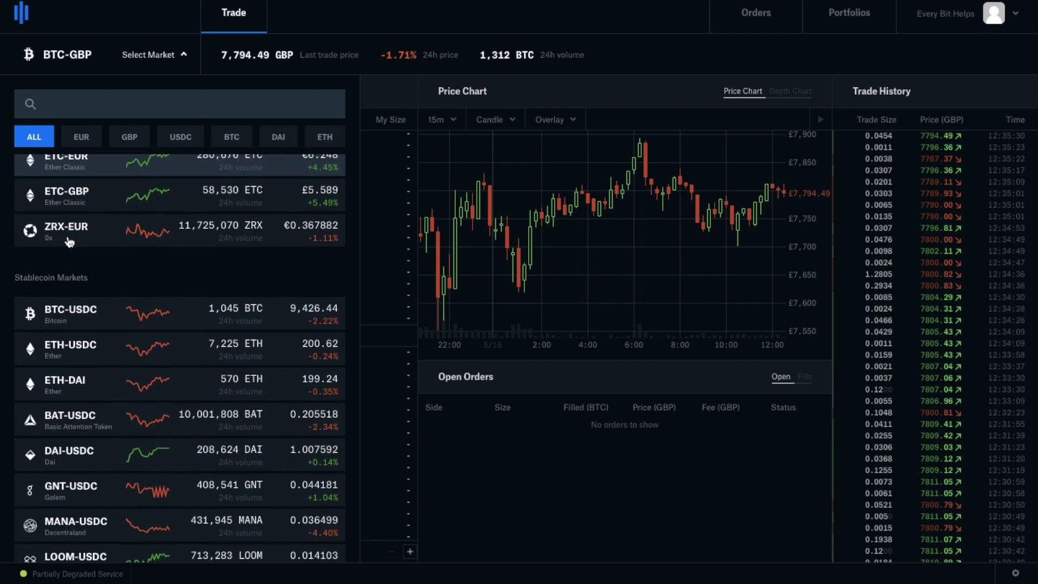
pyautogui.scroll(10, 69, 242)
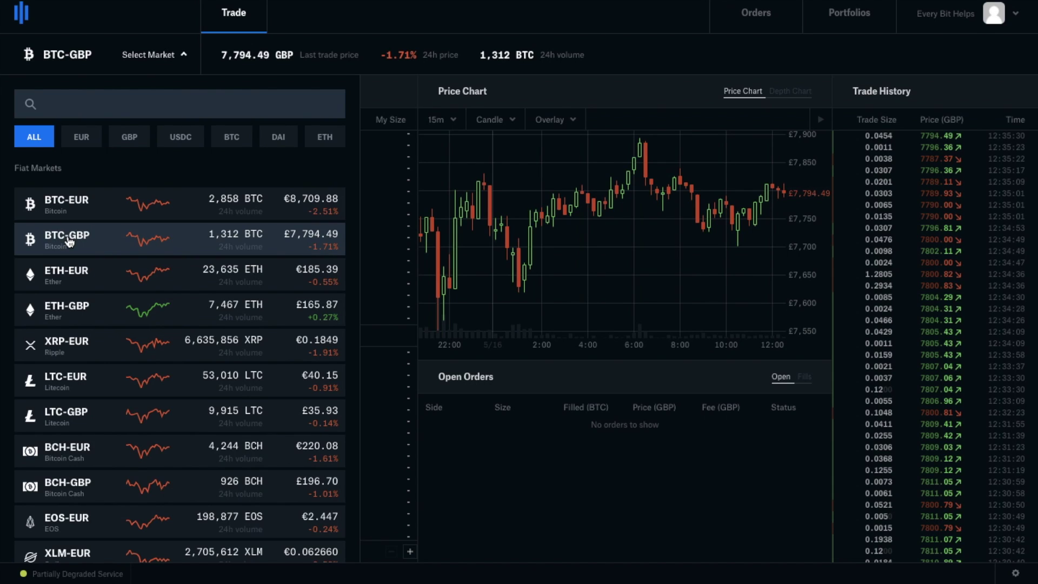
pyautogui.click(69, 242)
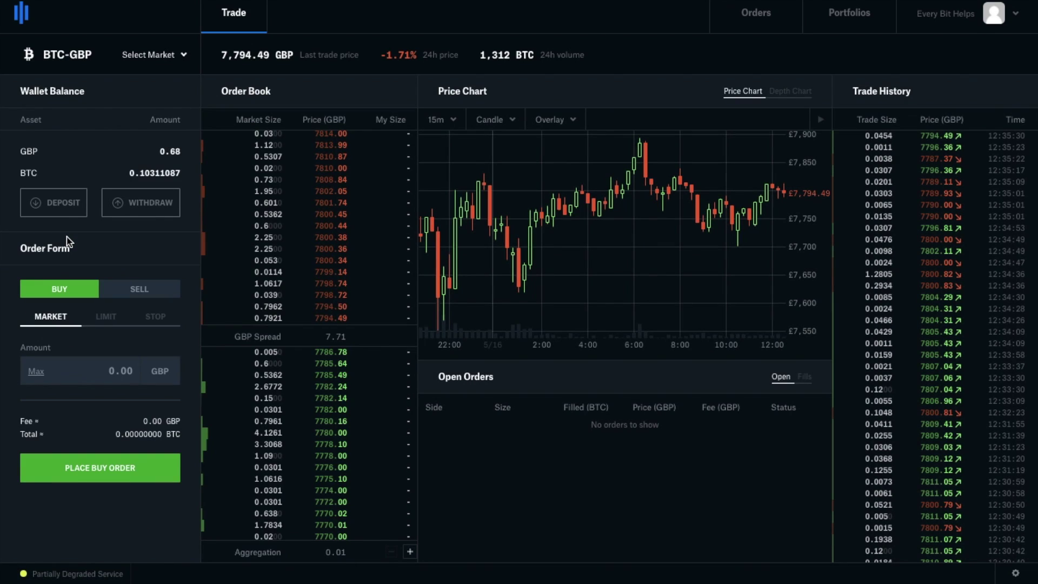
# Switch the order form to Sell, check the Limit and Stop tabs, and return to Market.
pyautogui.click(173, 295)
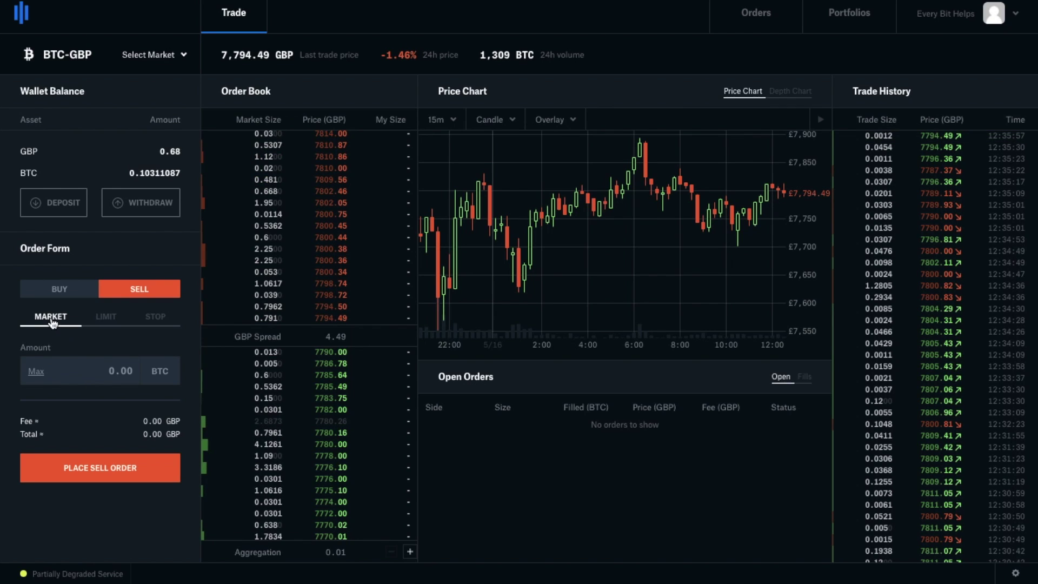
pyautogui.click(106, 324)
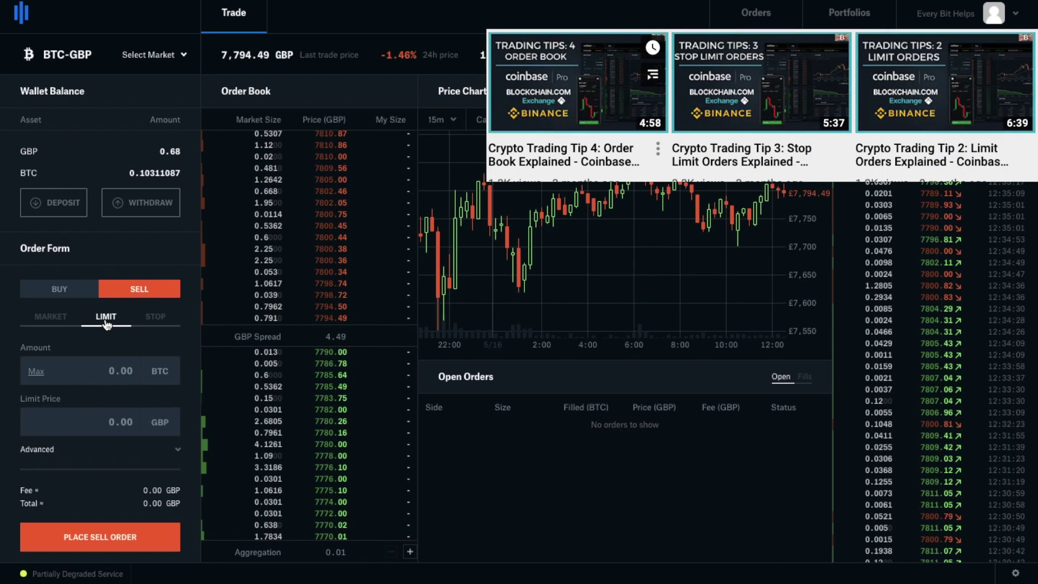
pyautogui.click(156, 323)
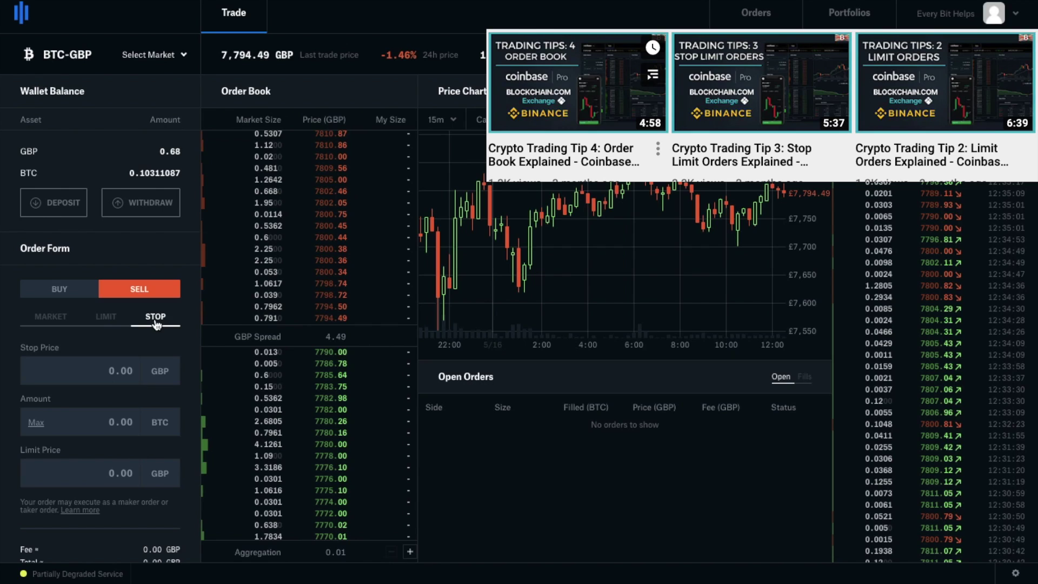
pyautogui.click(56, 324)
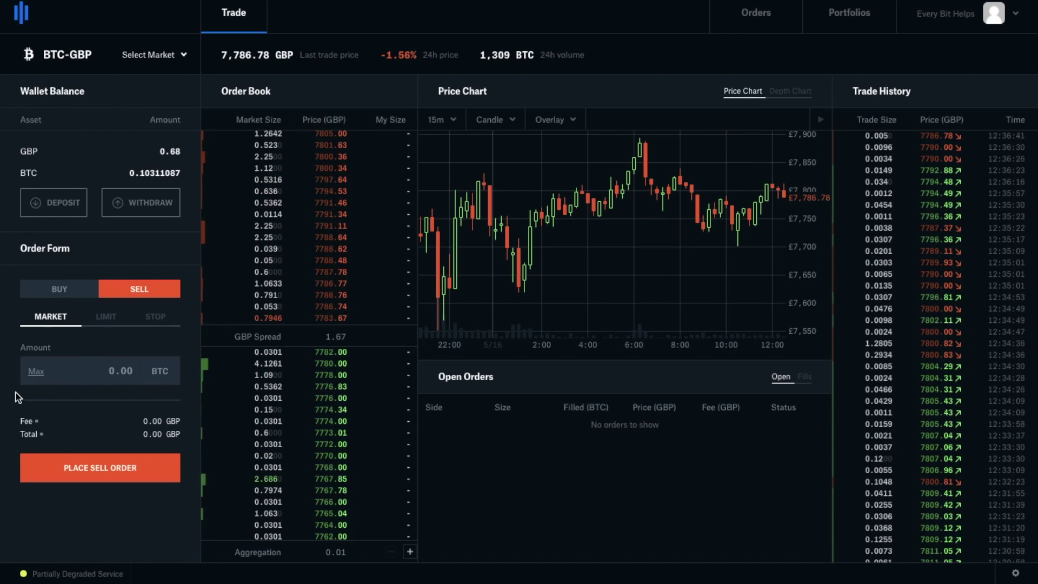
# Place a market sell order for 0.0026 BTC.
pyautogui.click(102, 371)
pyautogui.write('0.0026')
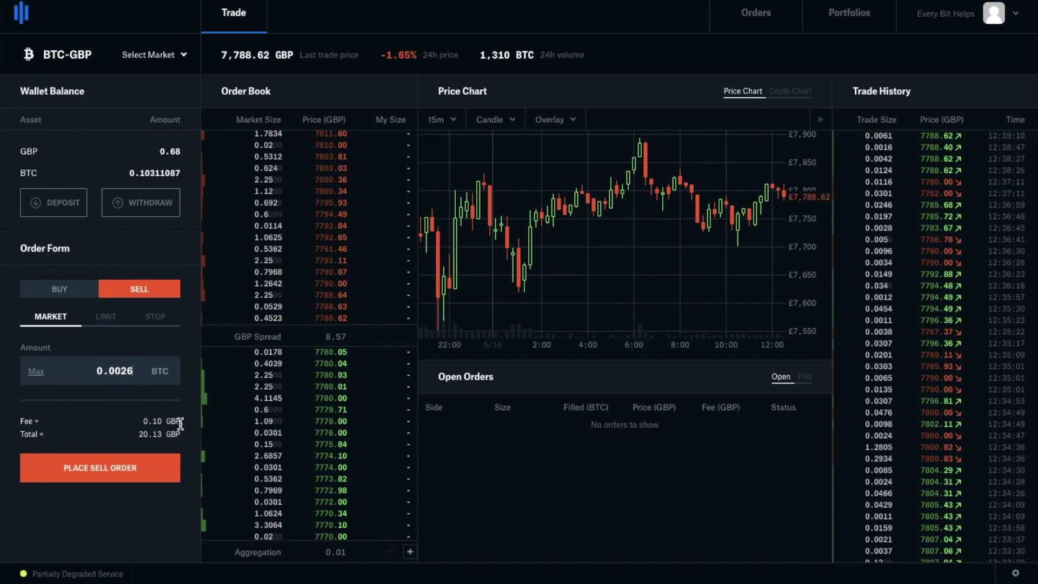
pyautogui.click(115, 479)
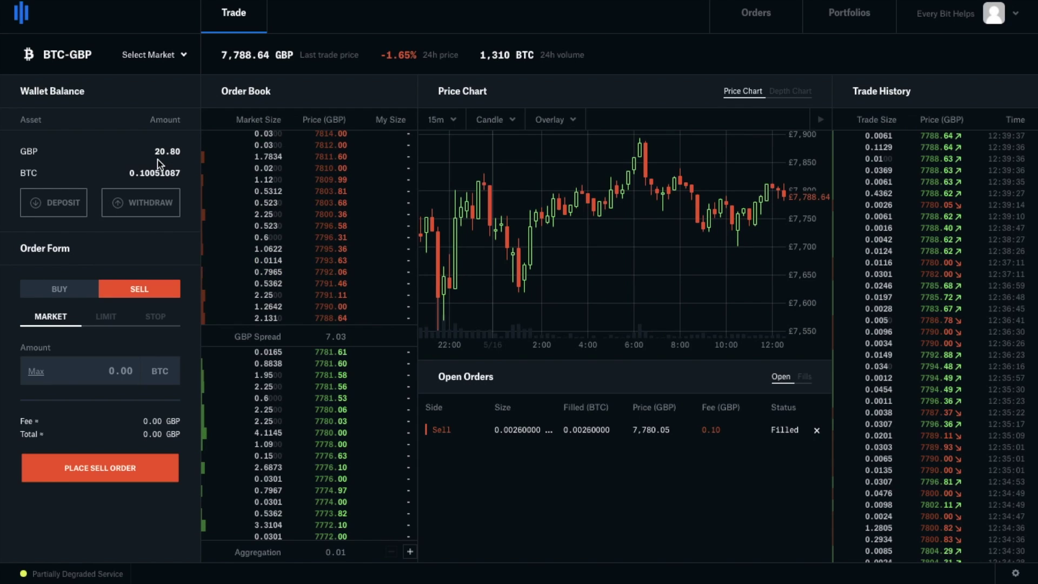
# Withdraw £10.00 GBP from Coinbase Pro to the UK bank account via UK Bank Transfer.
pyautogui.click(151, 207)
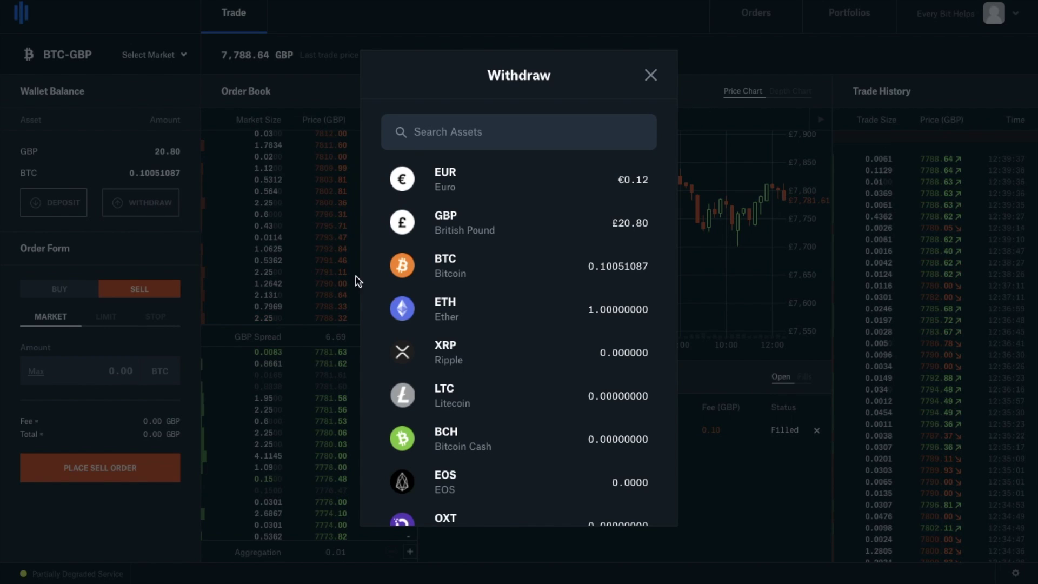
pyautogui.click(528, 230)
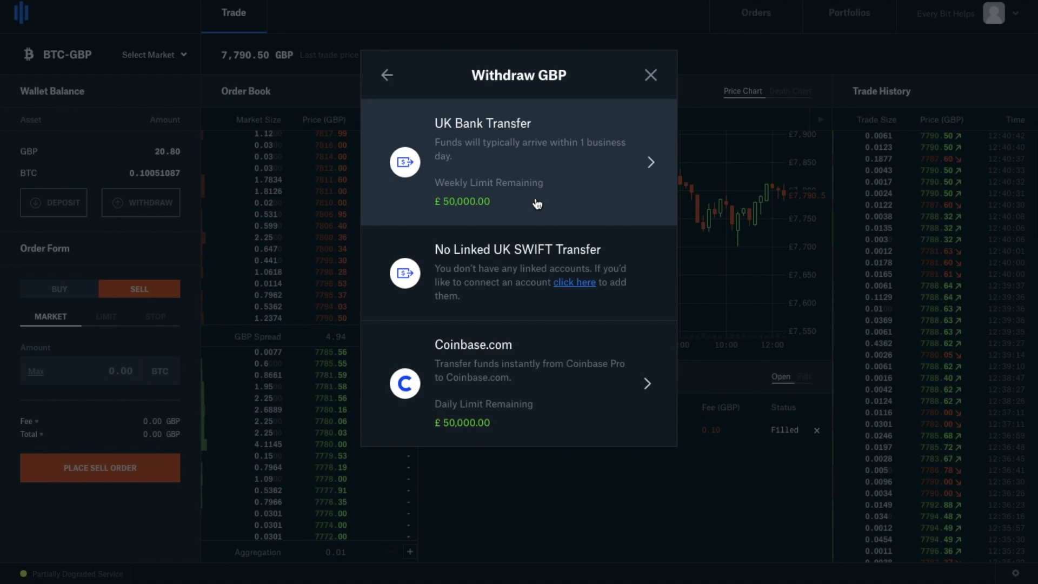
pyautogui.click(537, 204)
pyautogui.click(562, 290)
pyautogui.write('10')
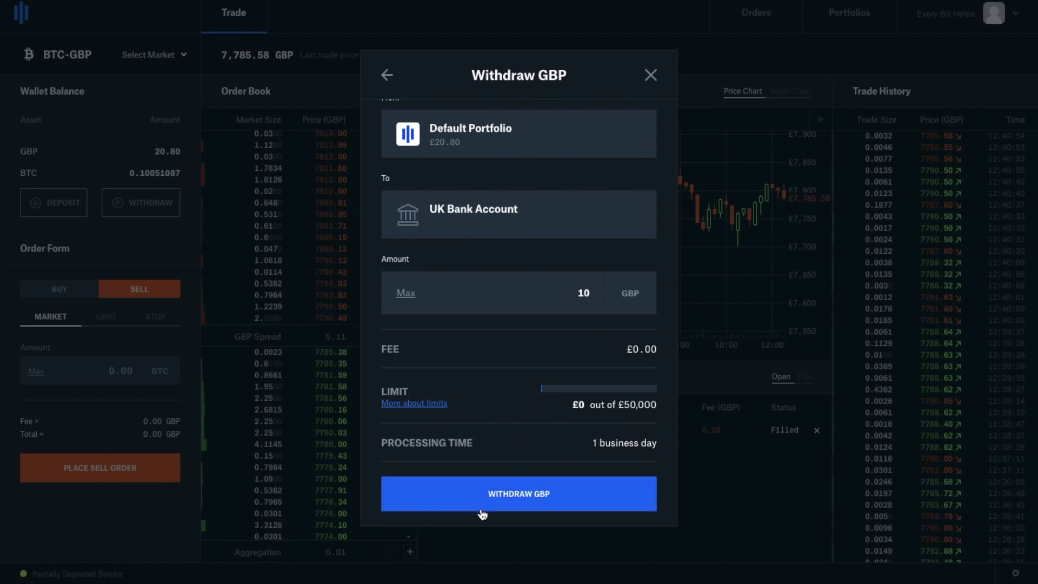
pyautogui.click(523, 498)
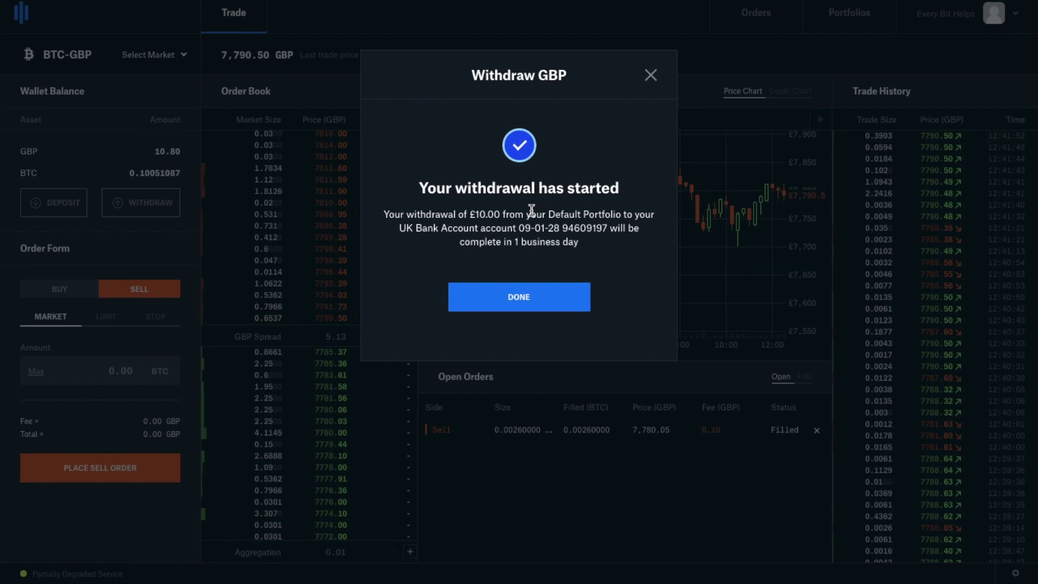
pyautogui.click(545, 309)
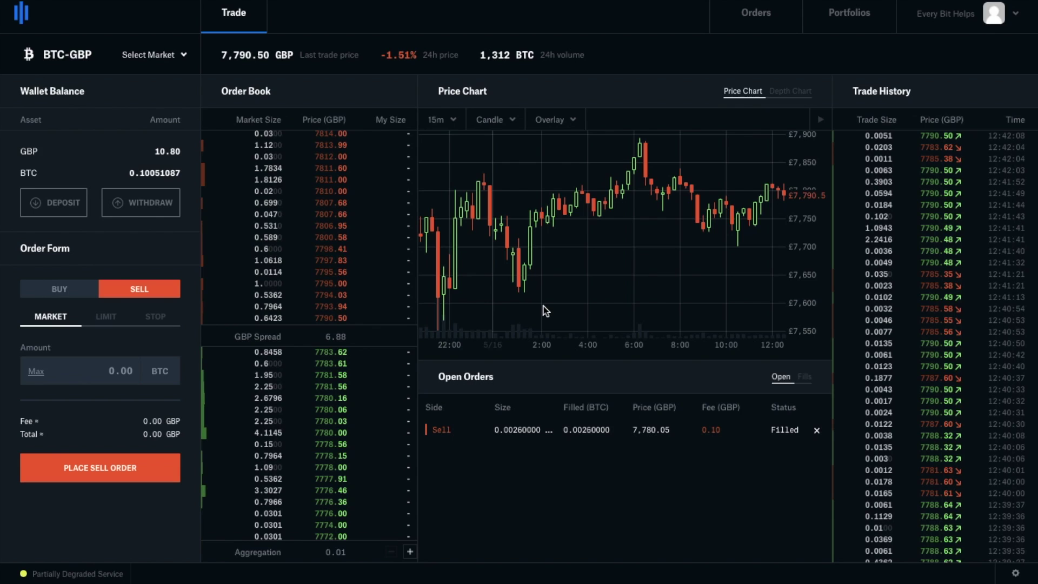
pyautogui.click(1021, 16)
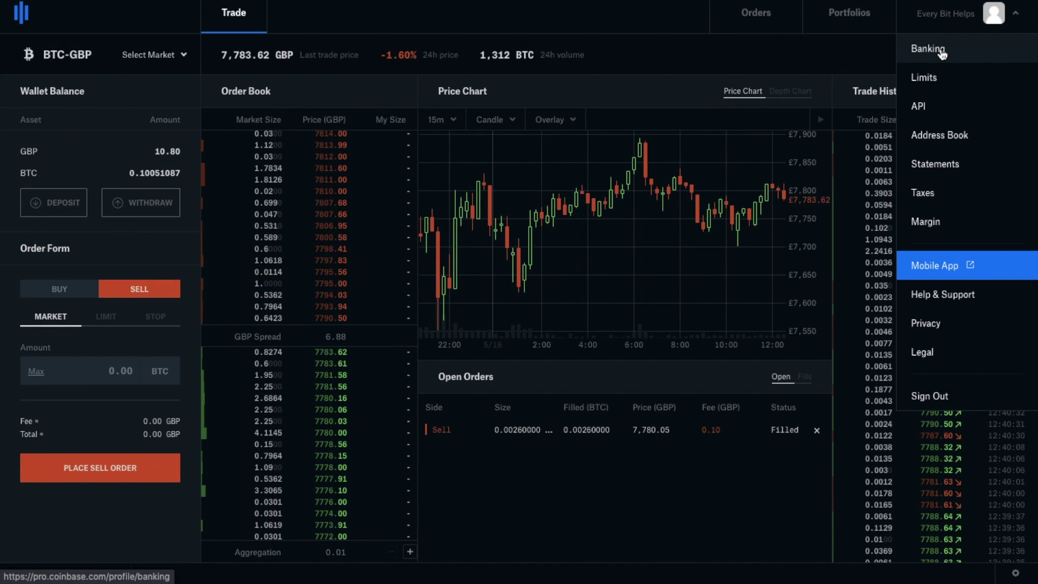
pyautogui.click(942, 51)
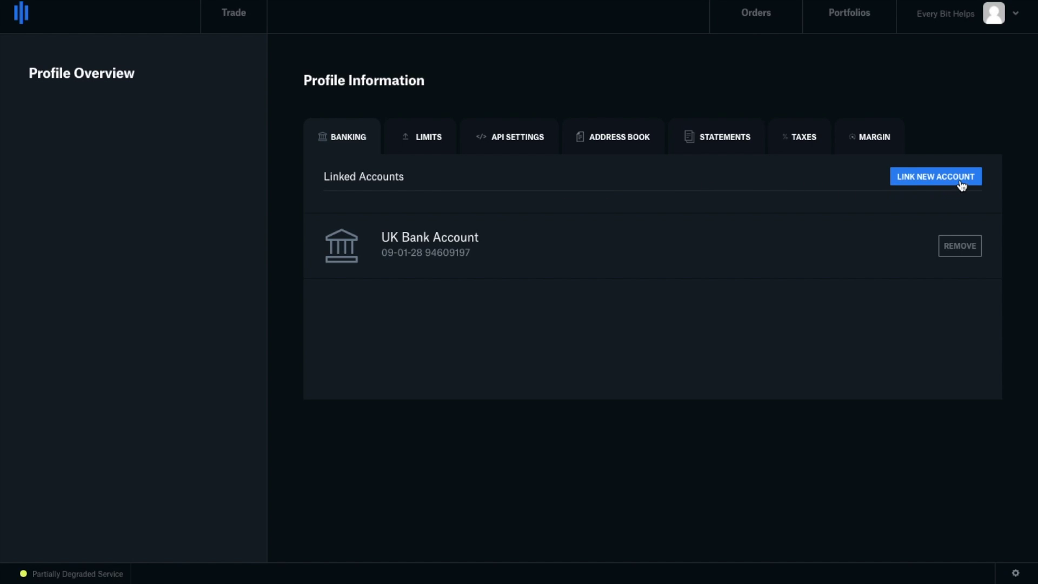
pyautogui.click(958, 178)
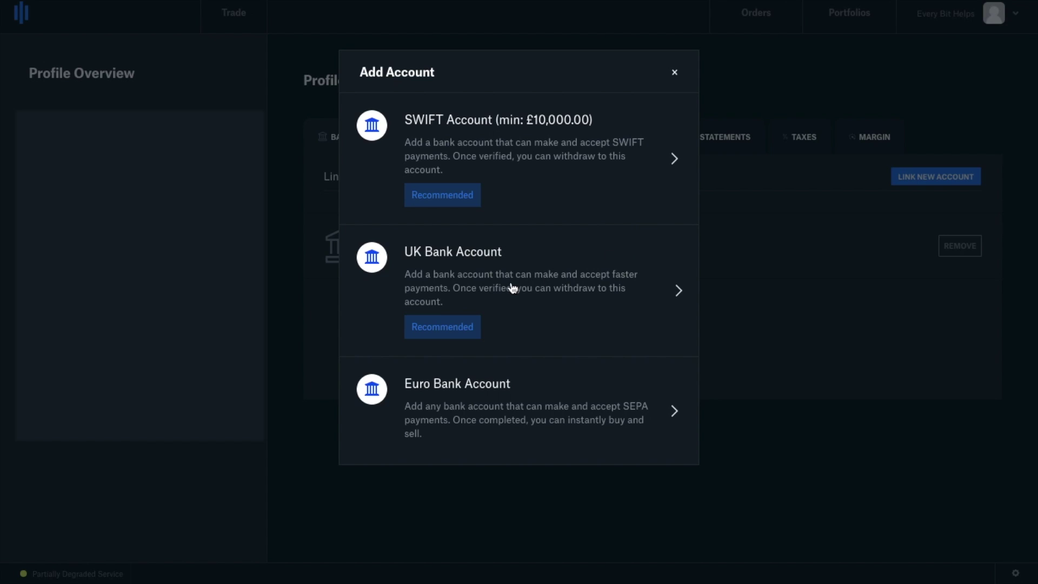
pyautogui.click(234, 20)
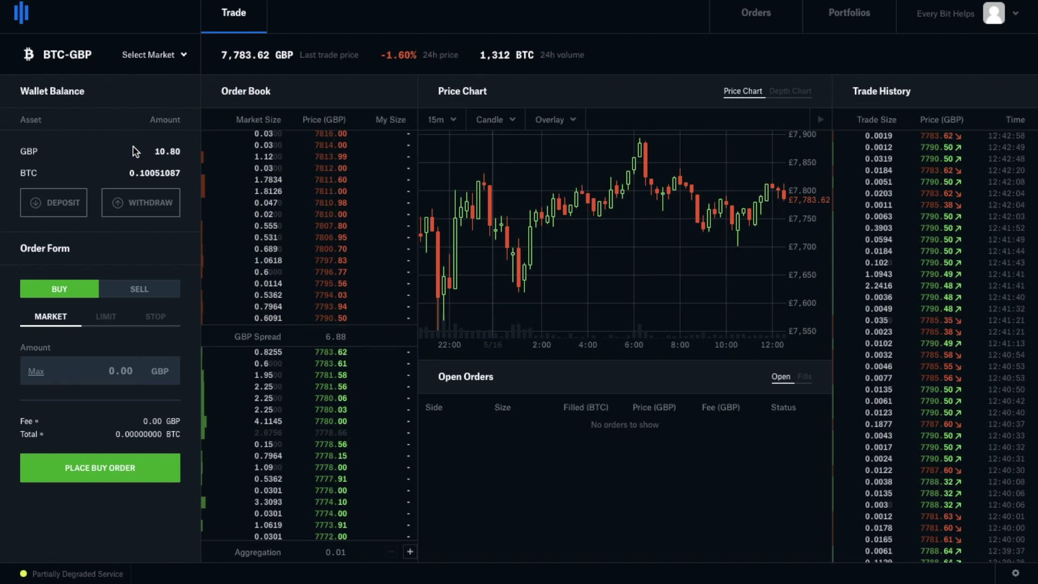
# Withdraw £9.89 GBP from the Default Portfolio to the Coinbase.com account and dismiss the confirmation.
pyautogui.click(134, 204)
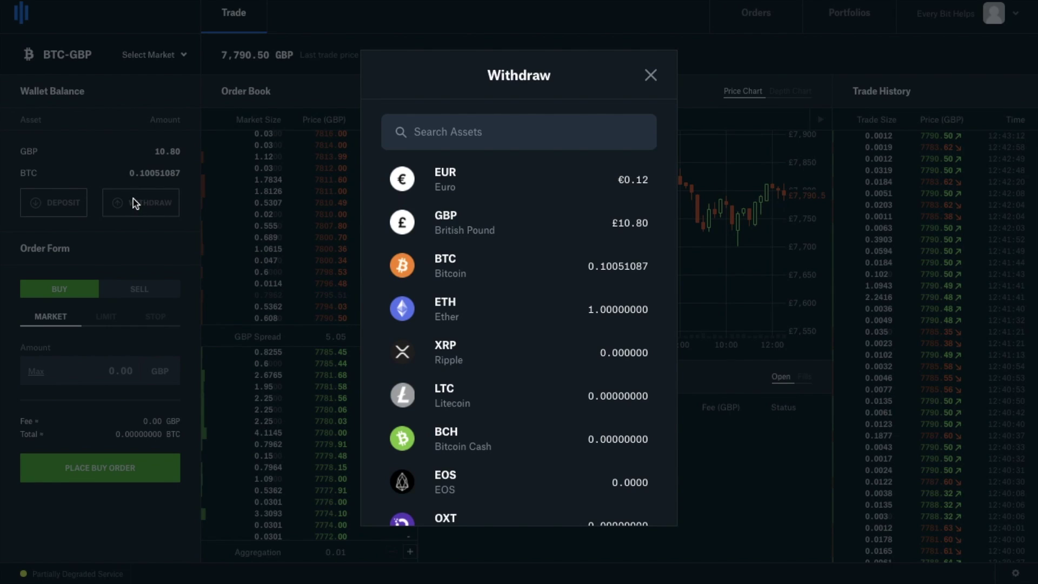
pyautogui.click(481, 230)
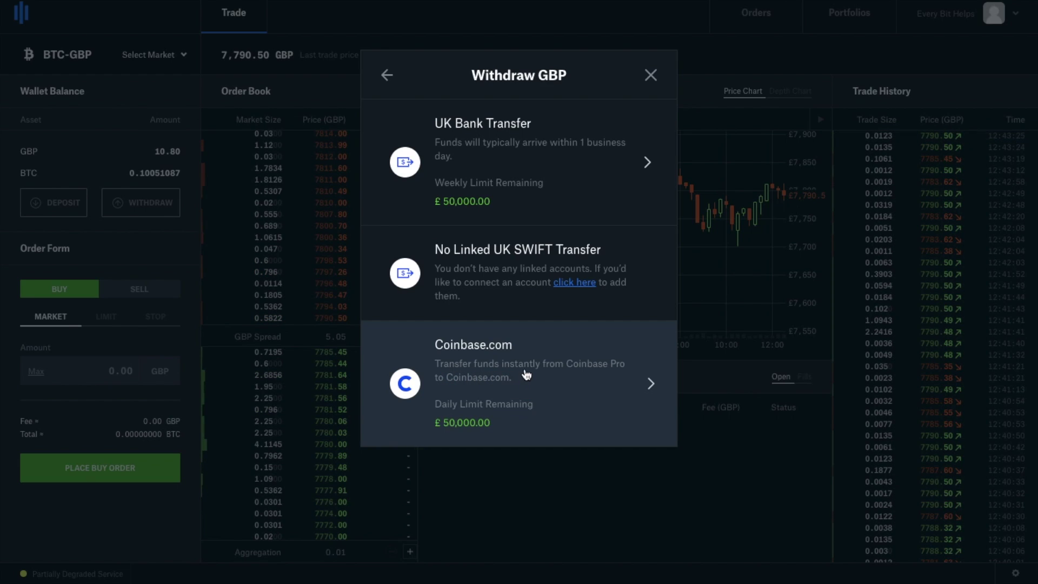
pyautogui.click(557, 388)
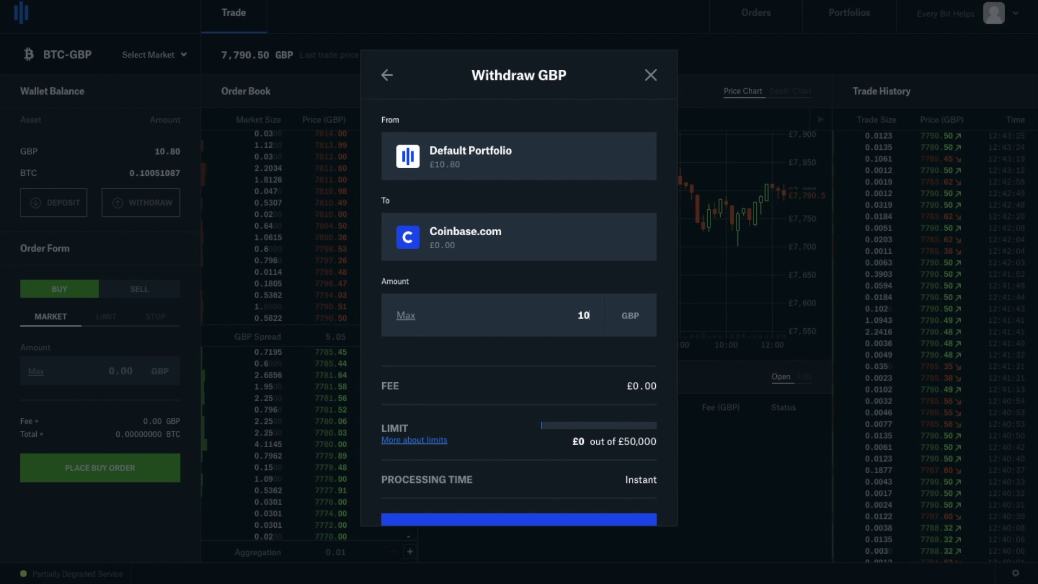
pyautogui.press('BackSpace')
pyautogui.press('BackSpace')
pyautogui.write('9.89')
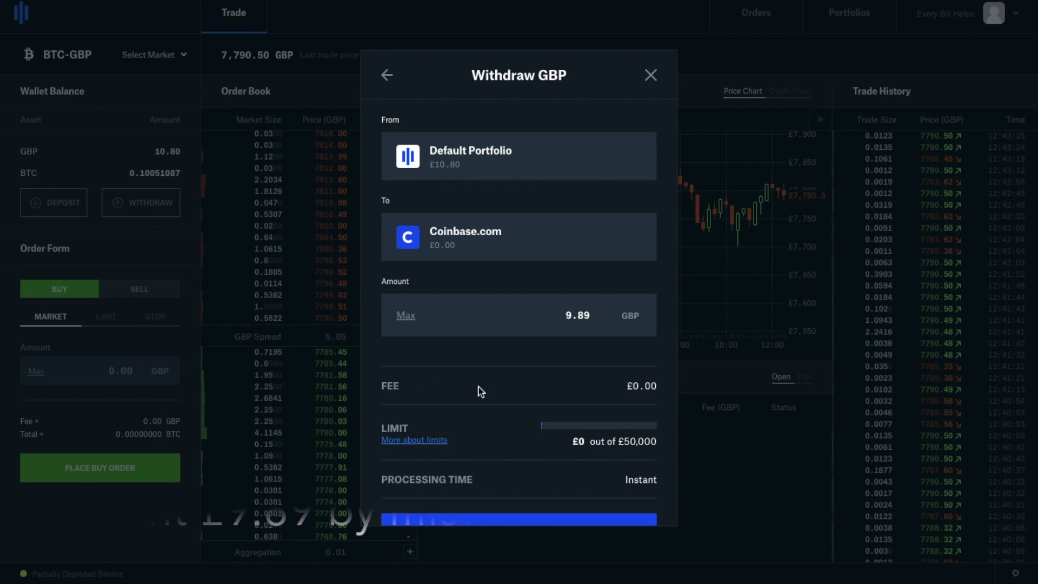
pyautogui.scroll(-1, 604, 483)
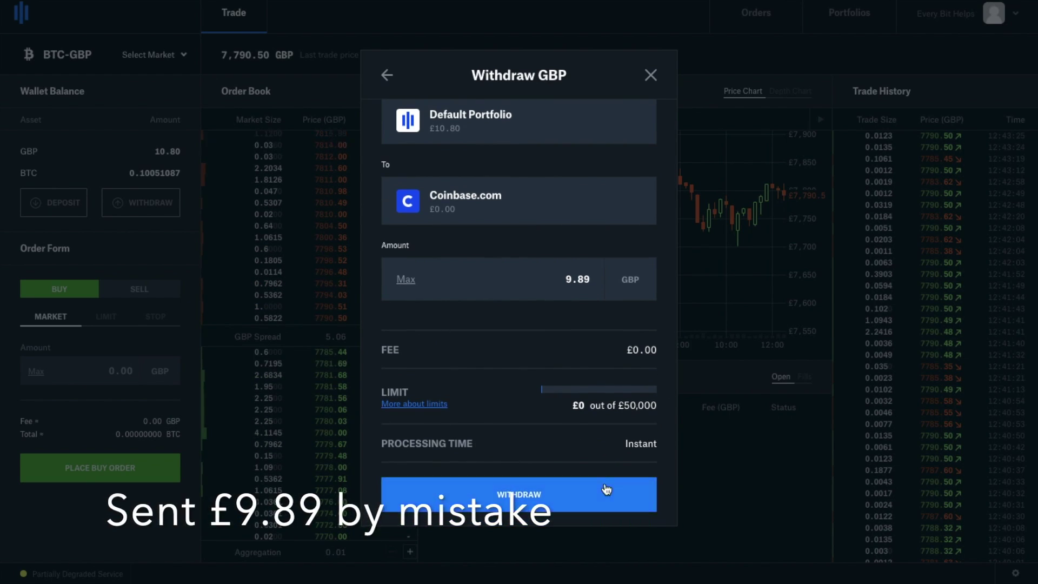
pyautogui.click(540, 496)
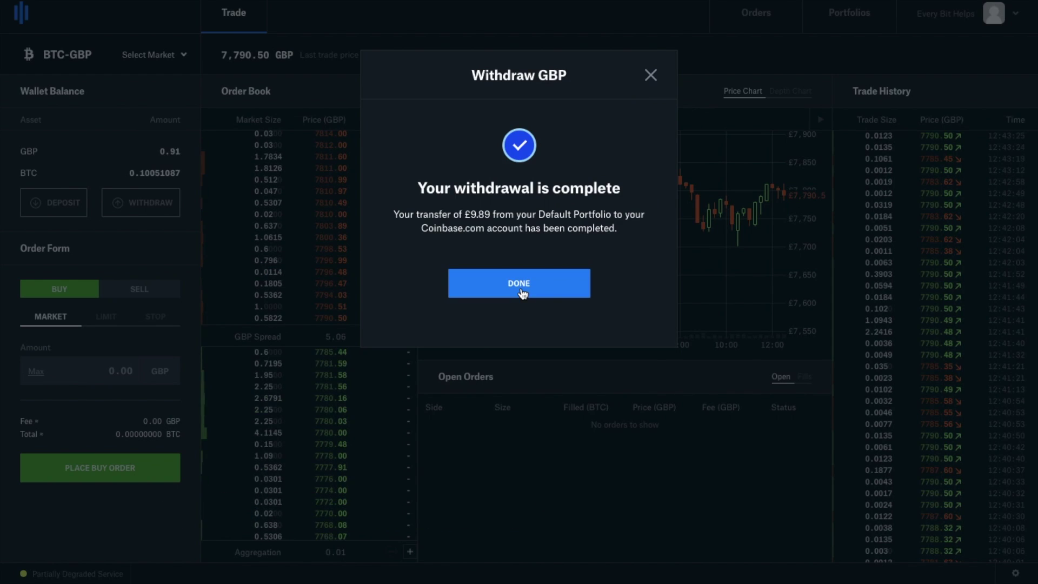
pyautogui.click(519, 284)
pyautogui.moveTo(75, 1)
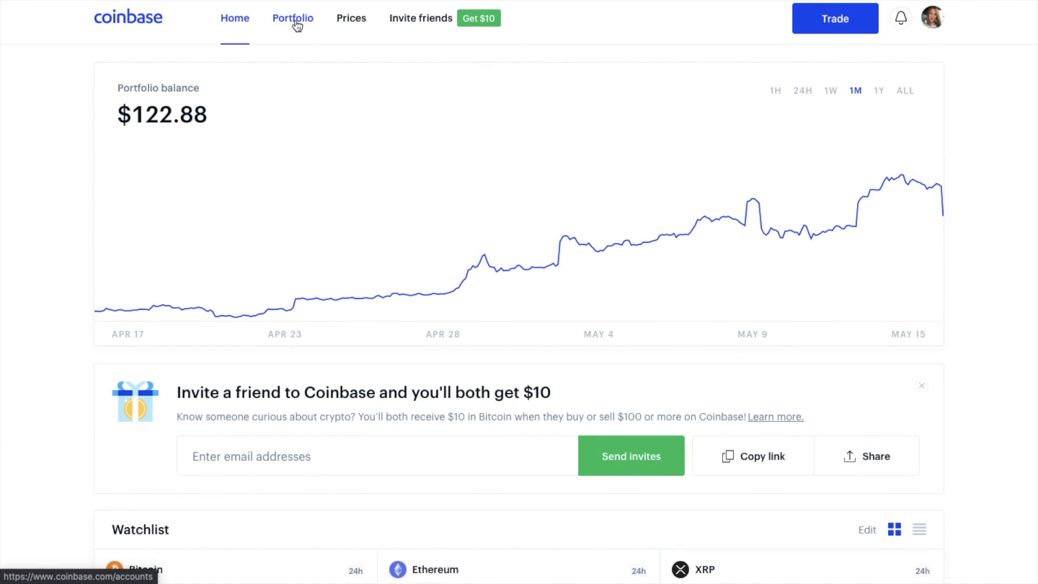
# Open the British Pound wallet from the Coinbase Portfolio page.
pyautogui.click(297, 22)
pyautogui.scroll(-3, 357, 227)
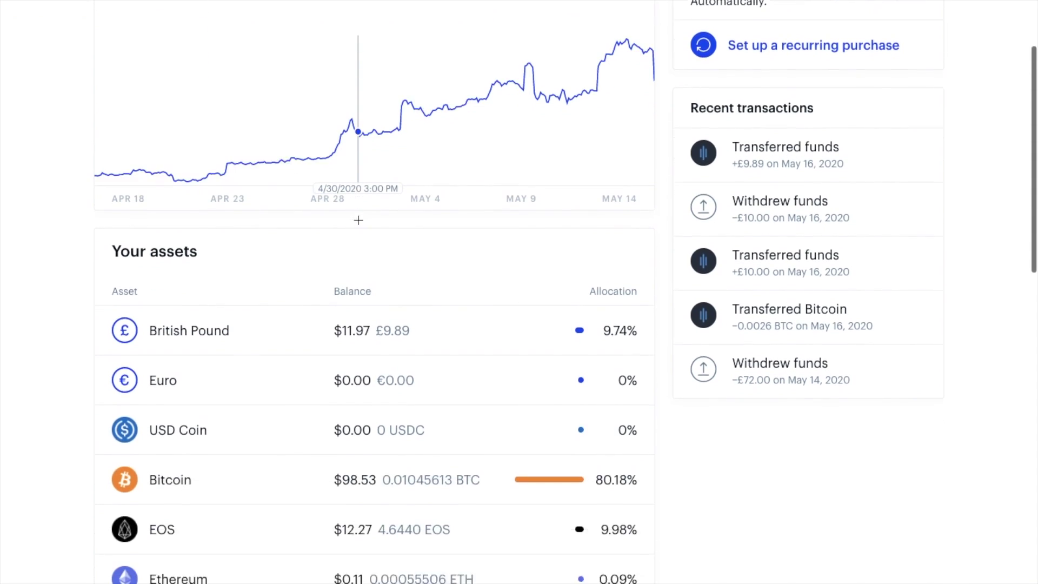
pyautogui.scroll(-1, 359, 220)
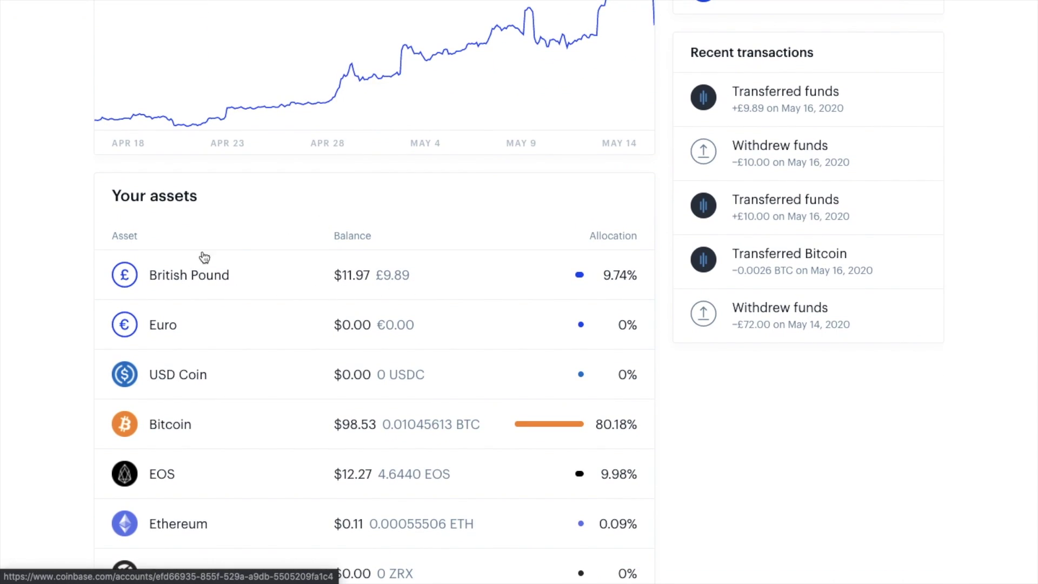
pyautogui.click(445, 286)
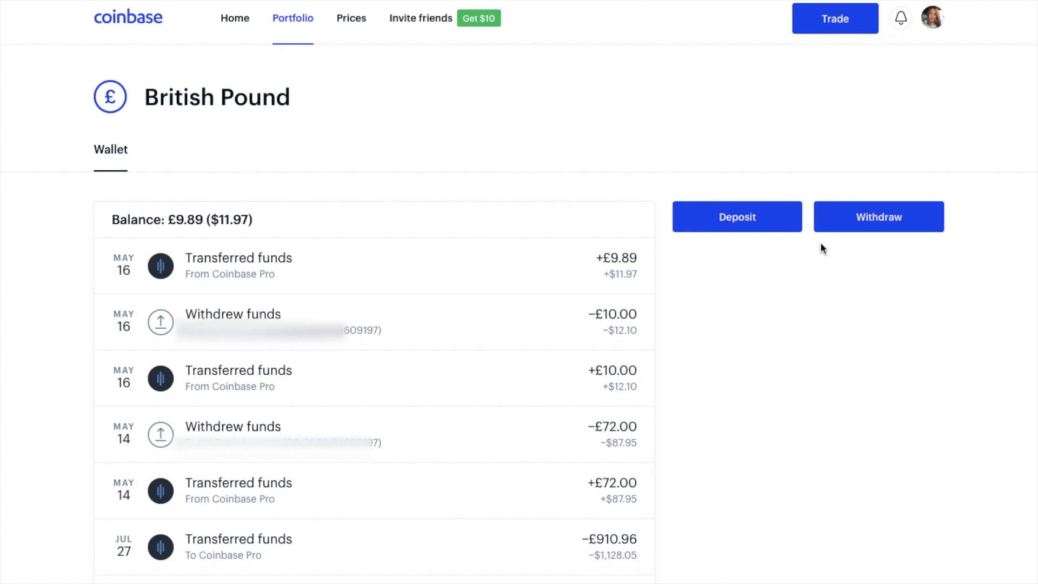
# Withdraw £9.00 from the GBP wallet to PayPal, then return to the Home dashboard.
pyautogui.click(891, 229)
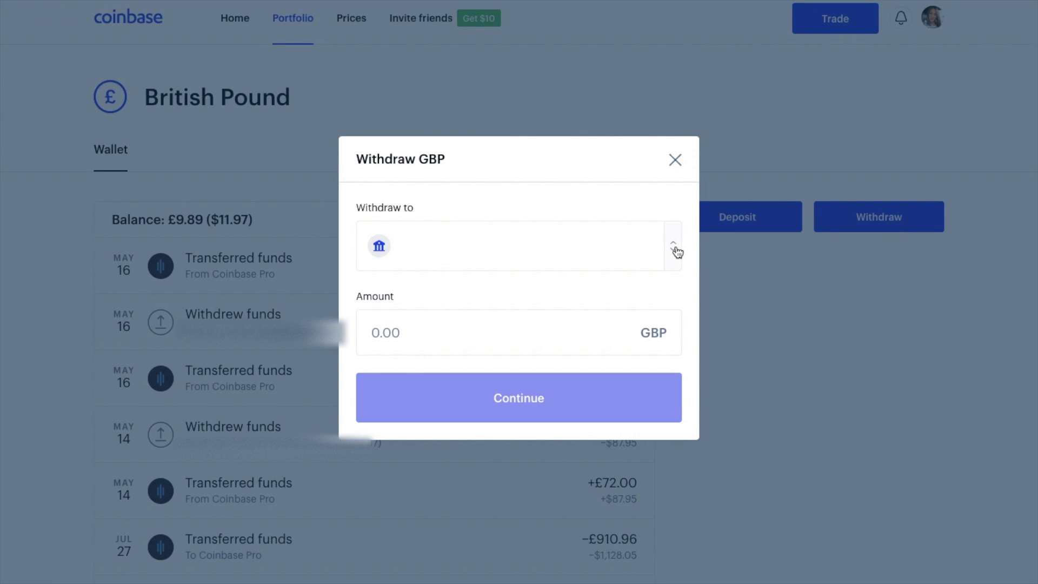
pyautogui.click(677, 251)
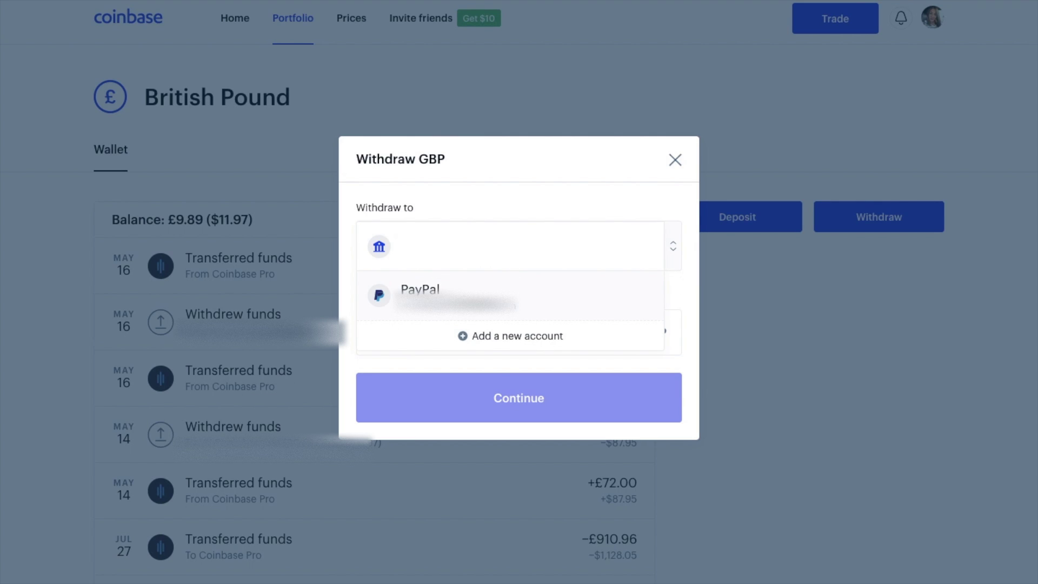
pyautogui.click(411, 295)
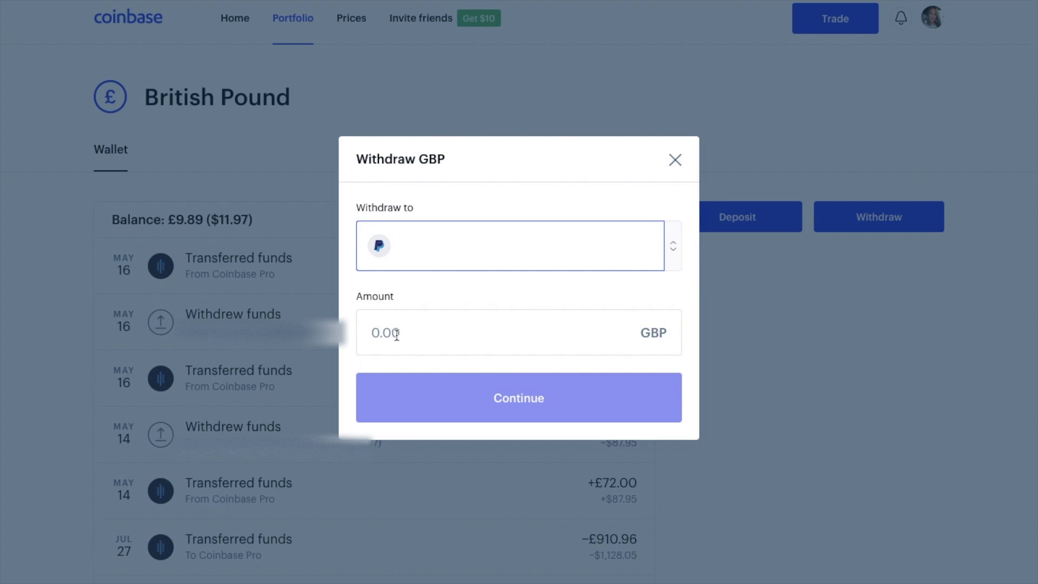
pyautogui.click(397, 334)
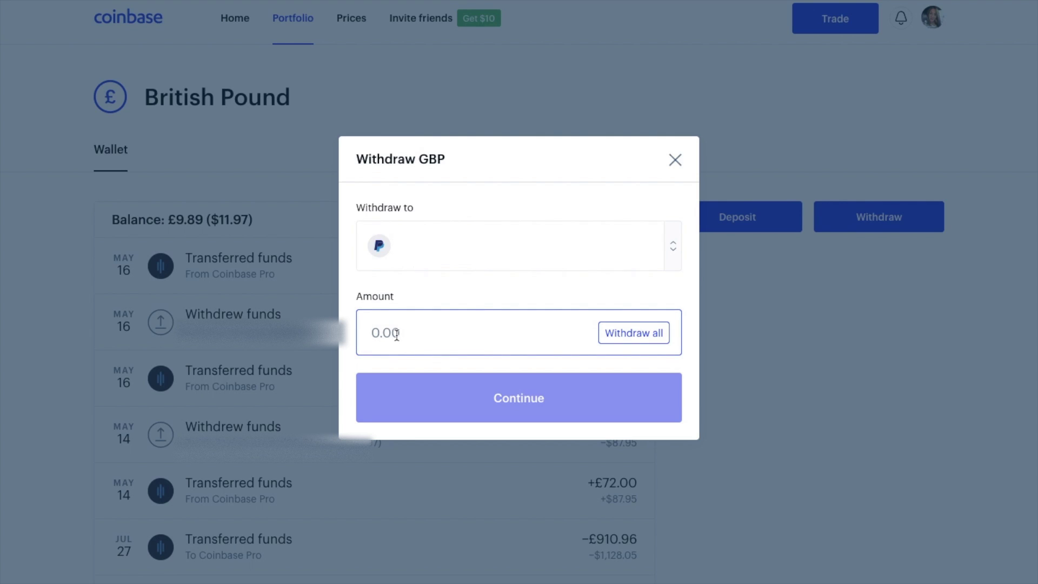
pyautogui.write('9.00')
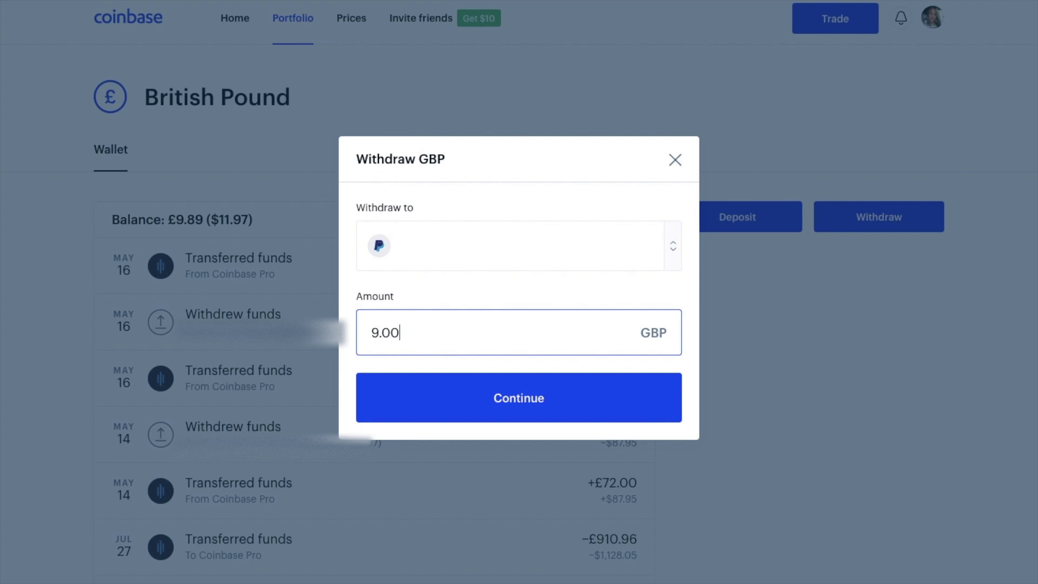
pyautogui.click(505, 407)
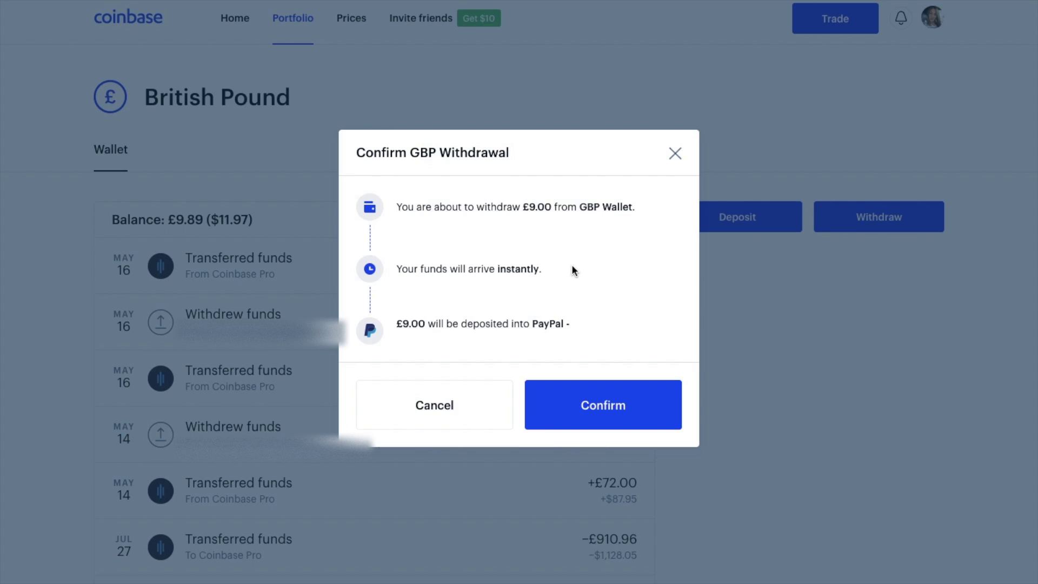
pyautogui.click(594, 406)
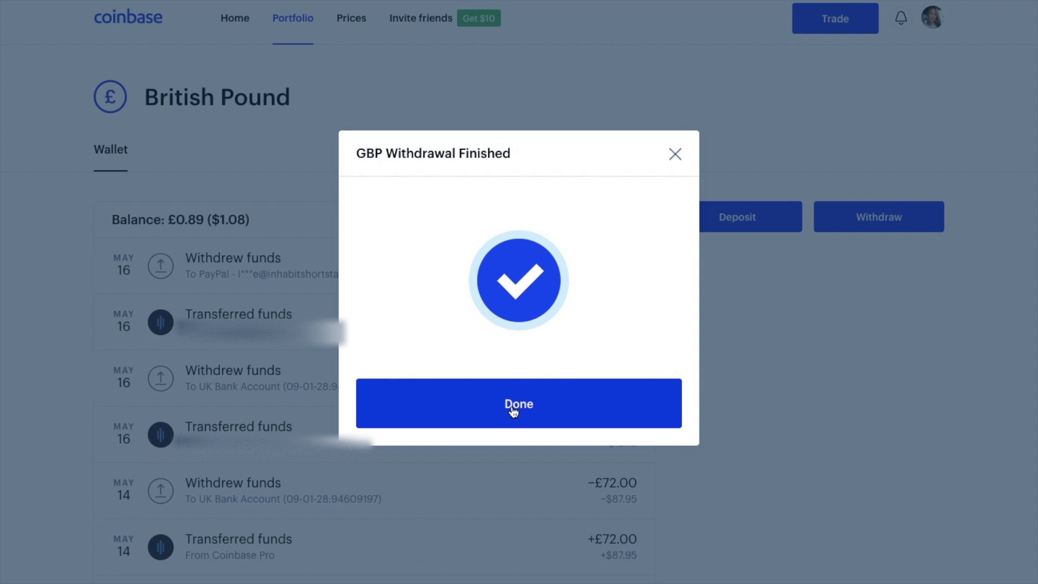
pyautogui.click(242, 29)
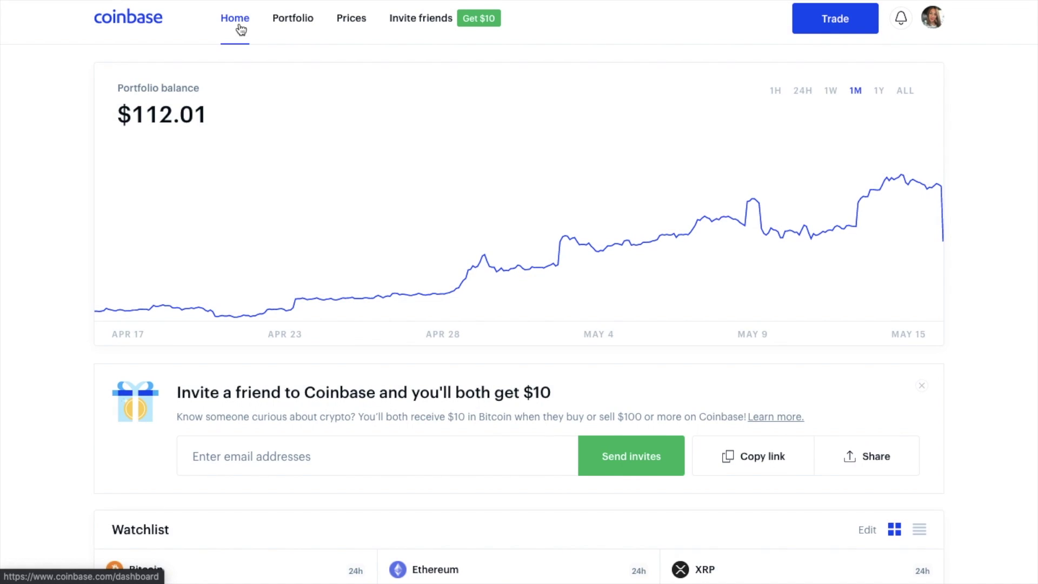